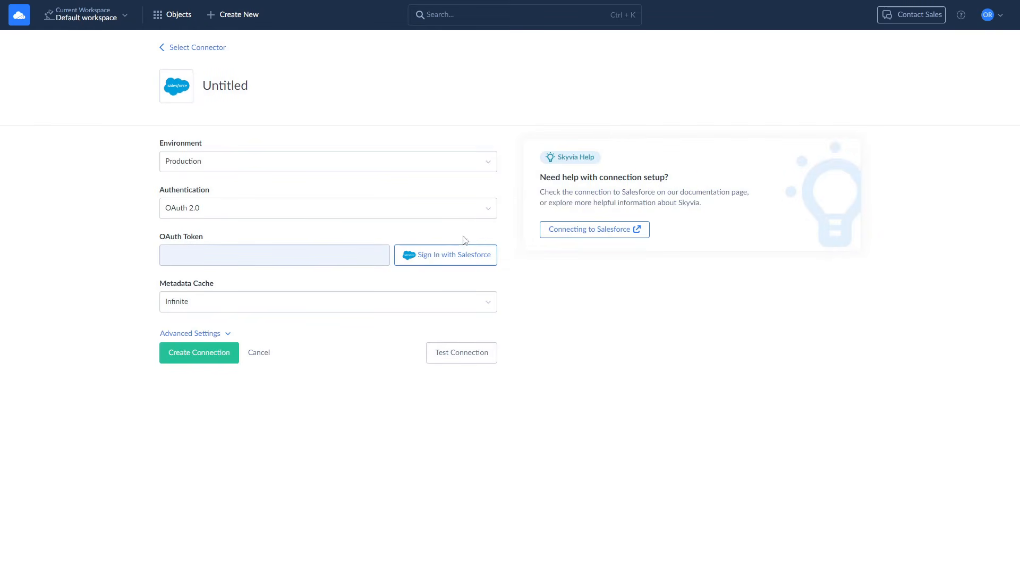
- Authorize the production Salesforce connection through its OAuth 2.0 sign-in and return to the workspace's object list
click(439, 257)
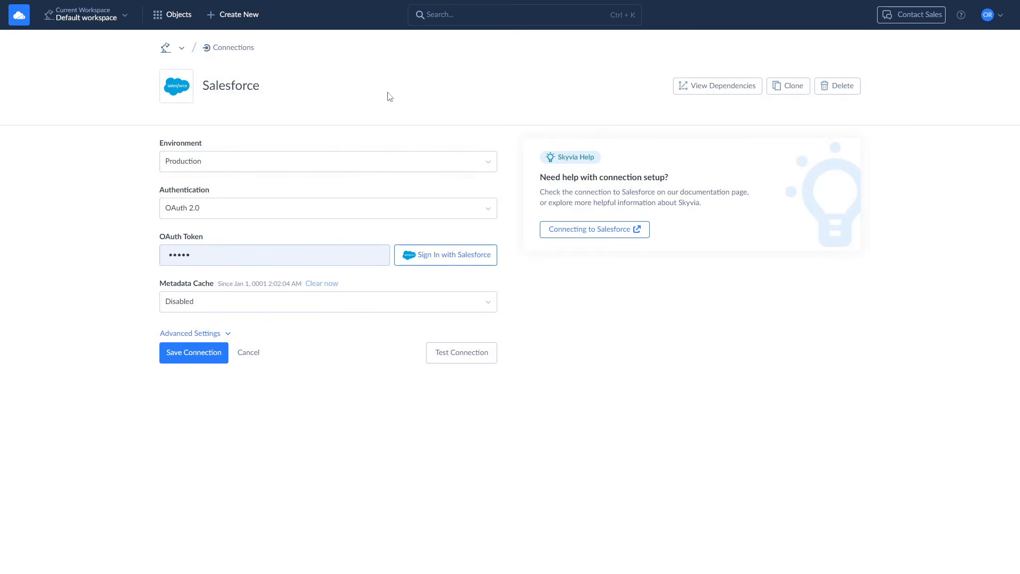
click(175, 15)
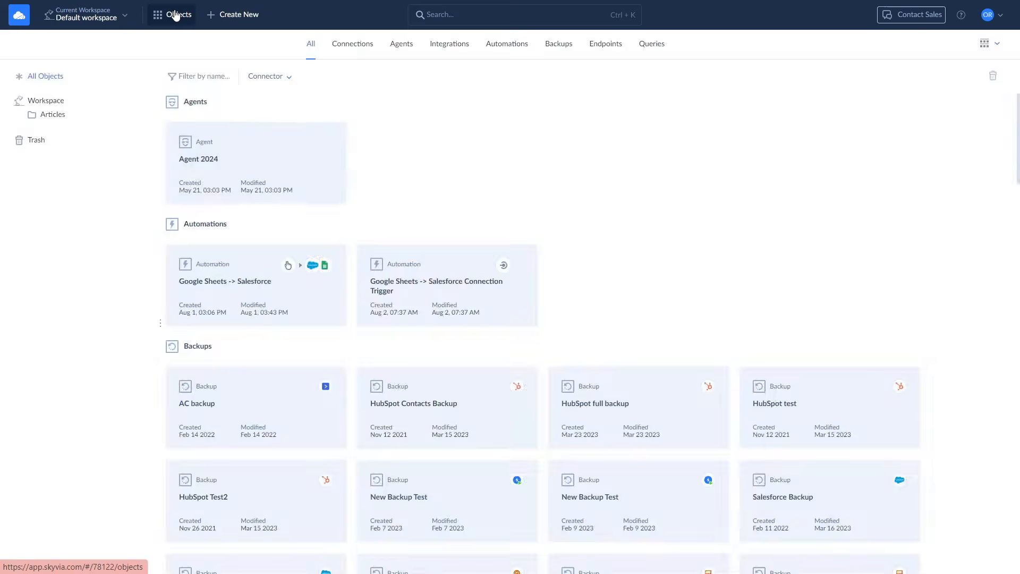
- Create a new connection with the Google Sheets connector and authorize it through the Google sign-in
click(230, 15)
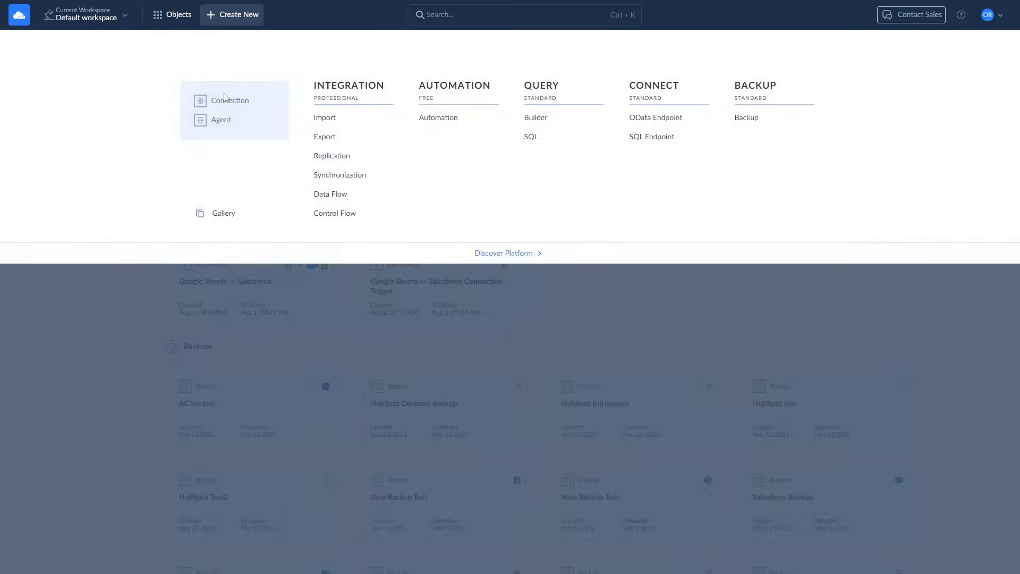
click(224, 100)
click(523, 88)
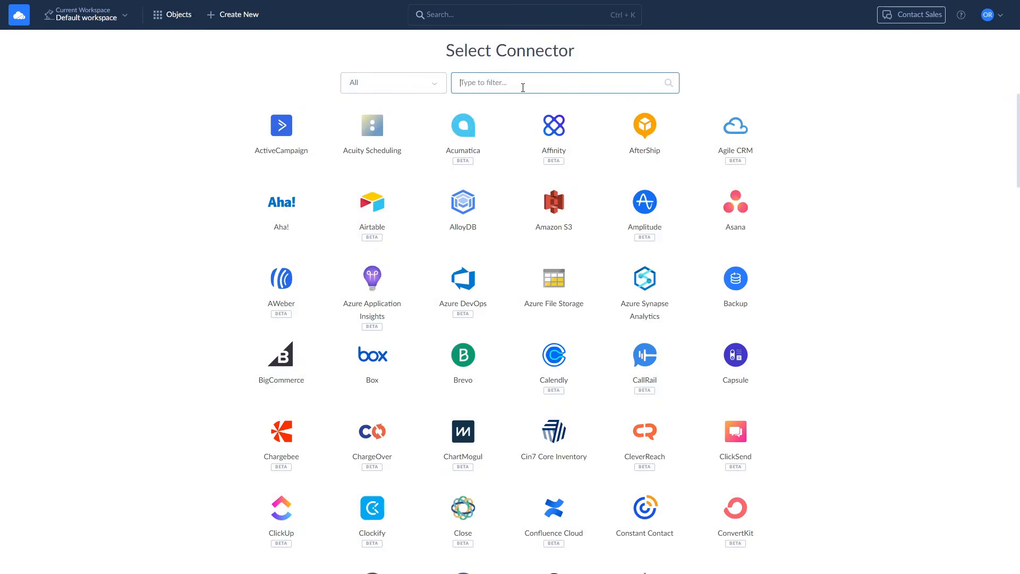
text(goo)
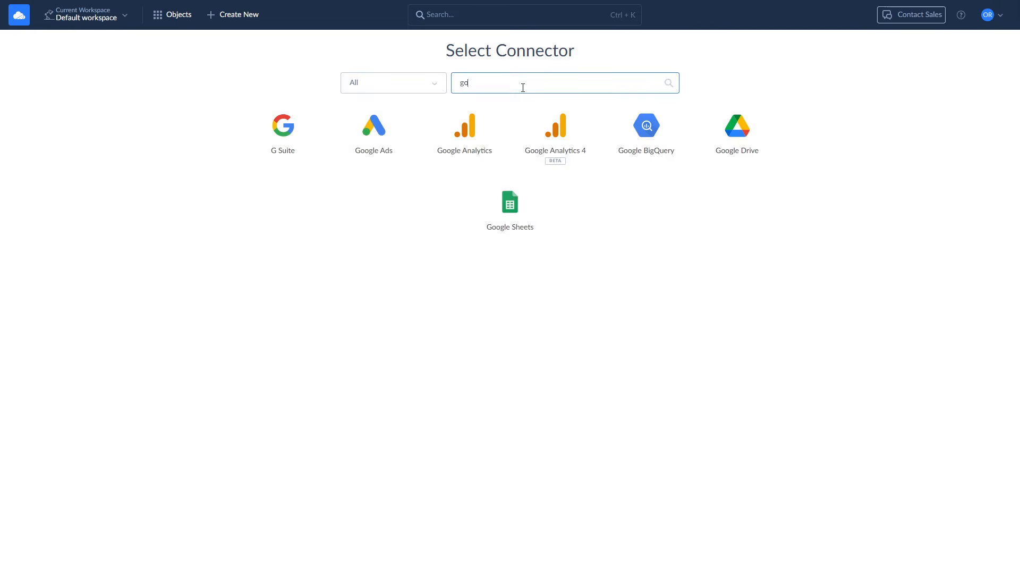
click(514, 227)
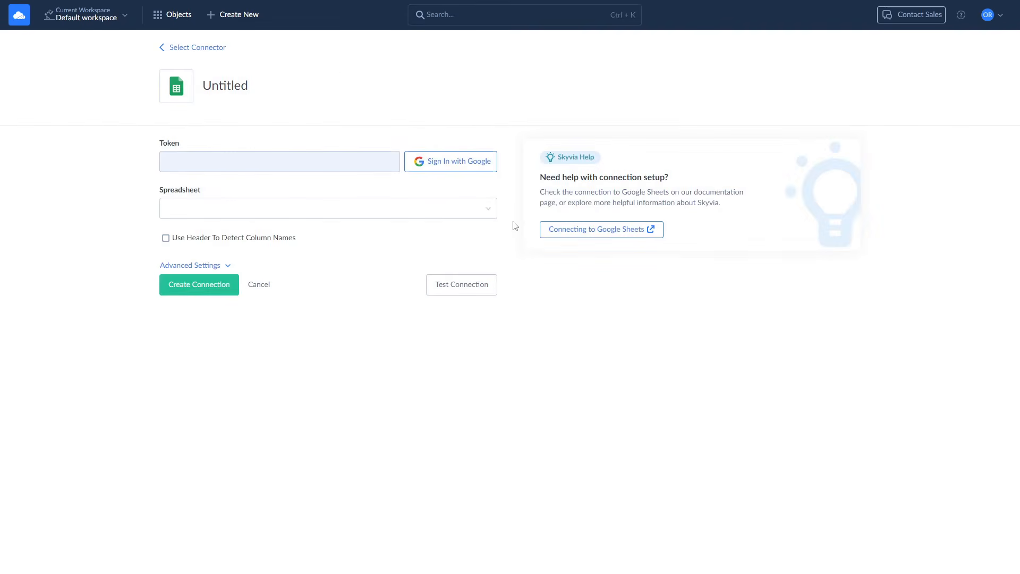
click(458, 161)
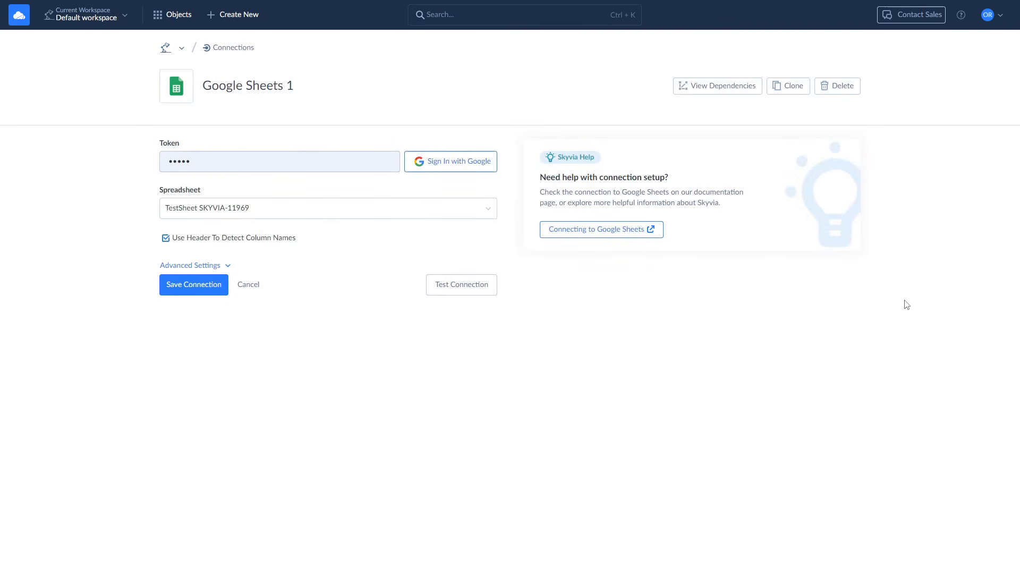
- Create a new import integration with a database or cloud app Data Source as its source type
click(179, 20)
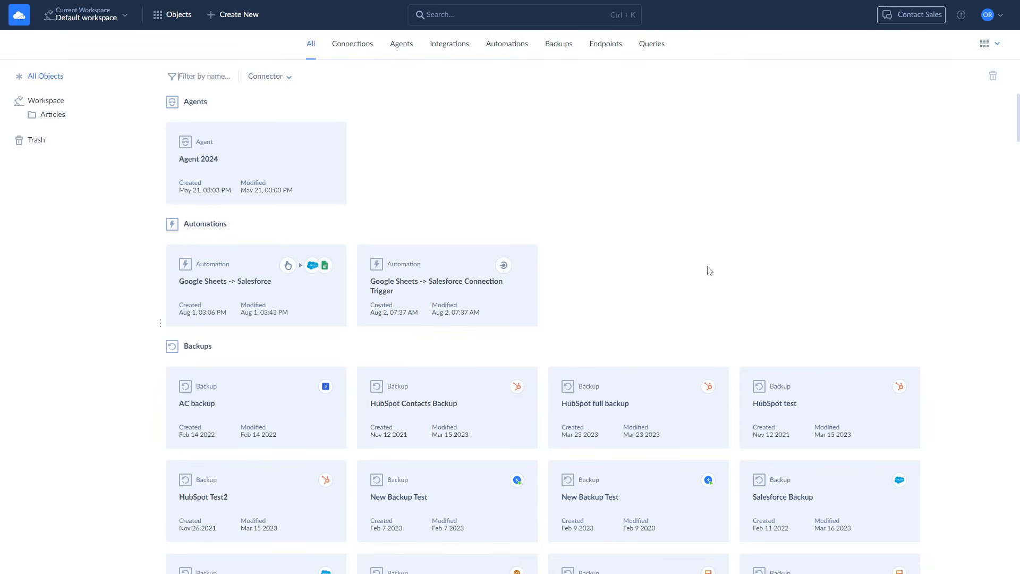
click(236, 15)
click(321, 119)
click(340, 182)
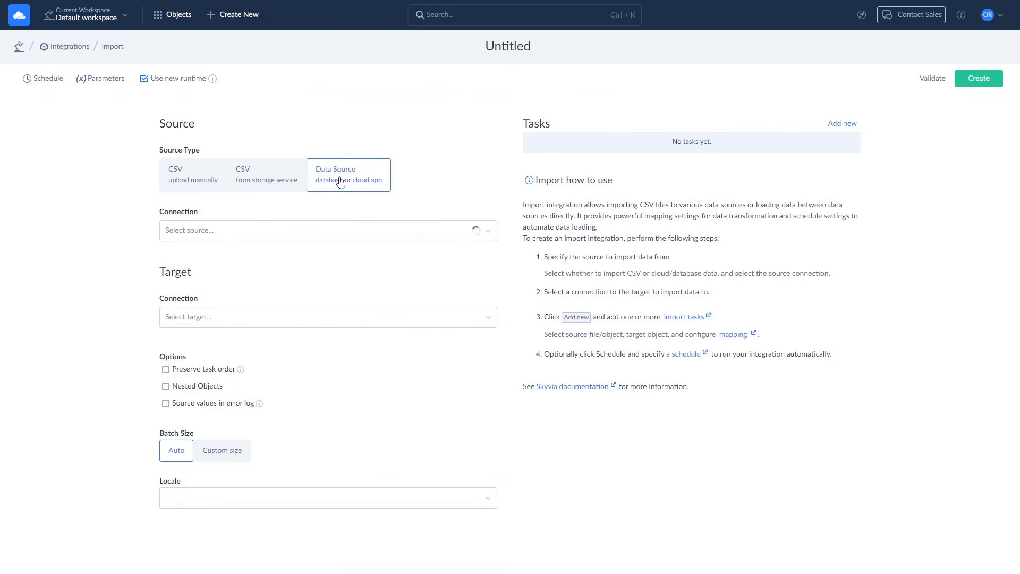
- Set Google Sheets 1 as the import's source connection and Salesforce as its target connection
click(287, 228)
text(sheet)
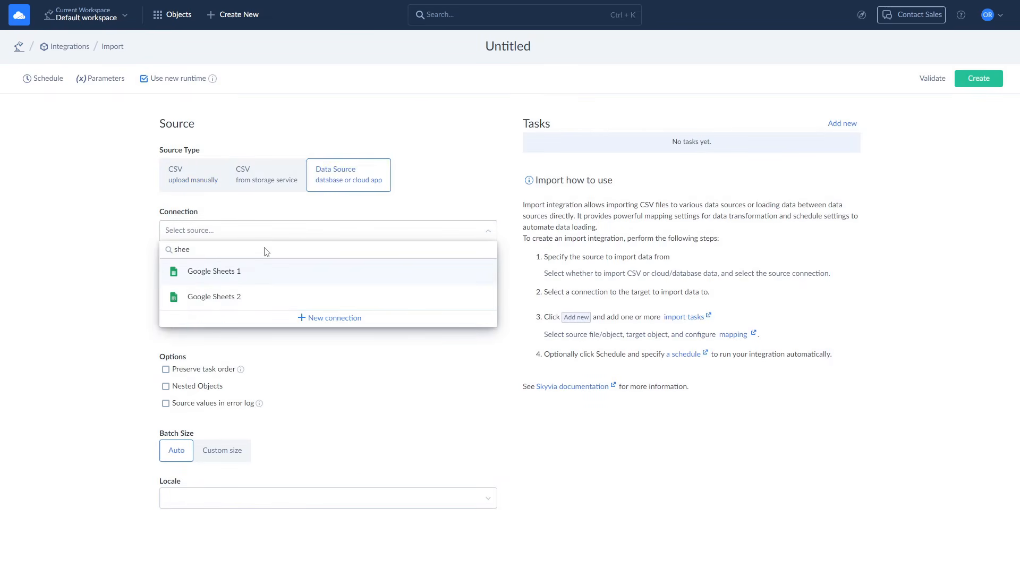
click(249, 275)
click(214, 332)
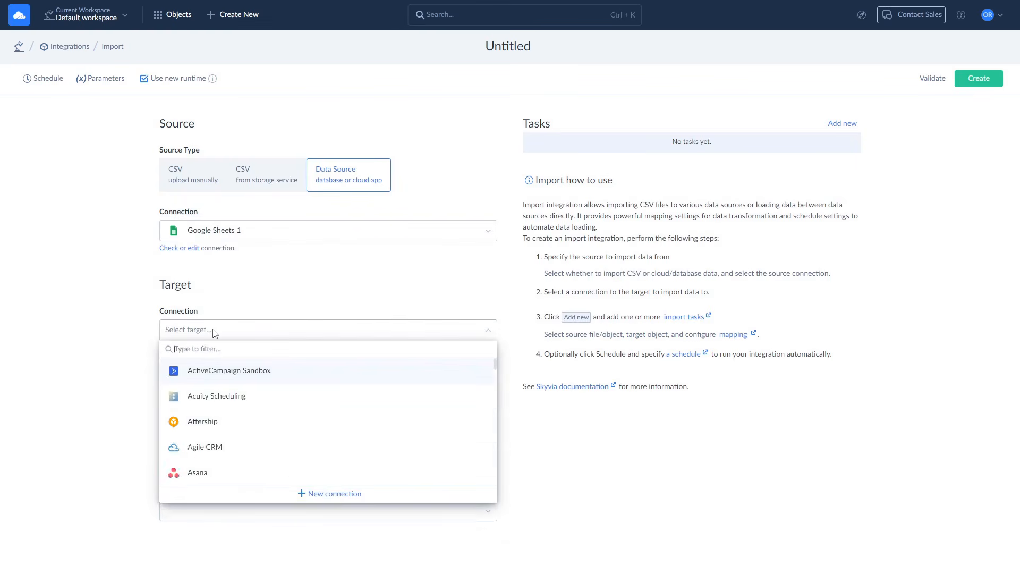
text(sale)
click(210, 422)
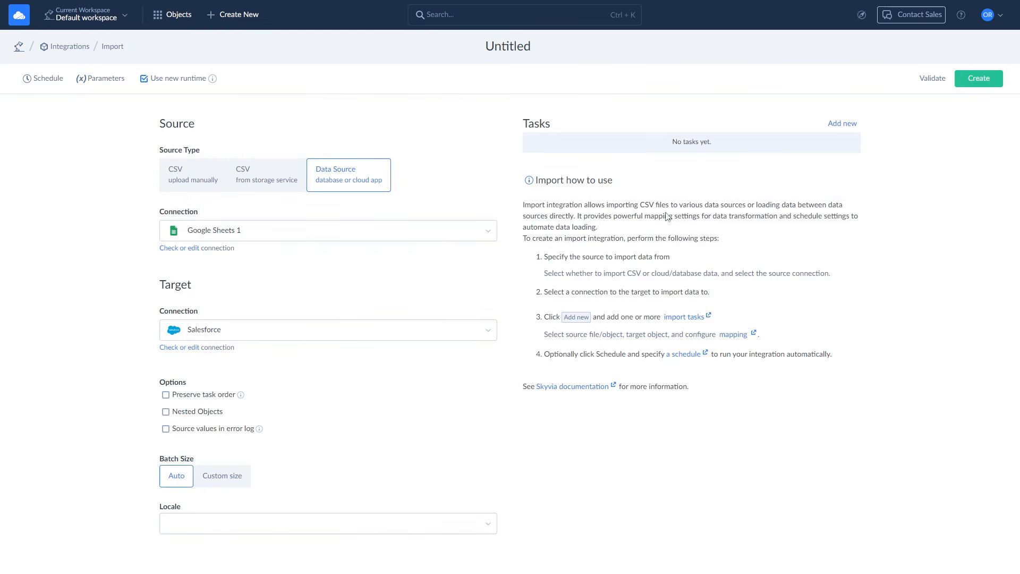
- Add a new task to the import integration
click(837, 130)
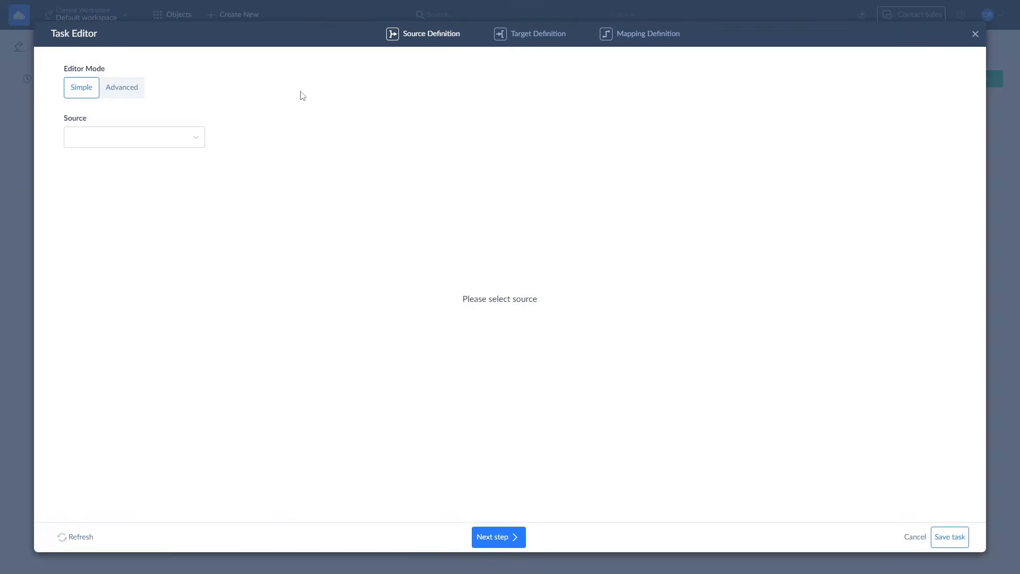
click(117, 85)
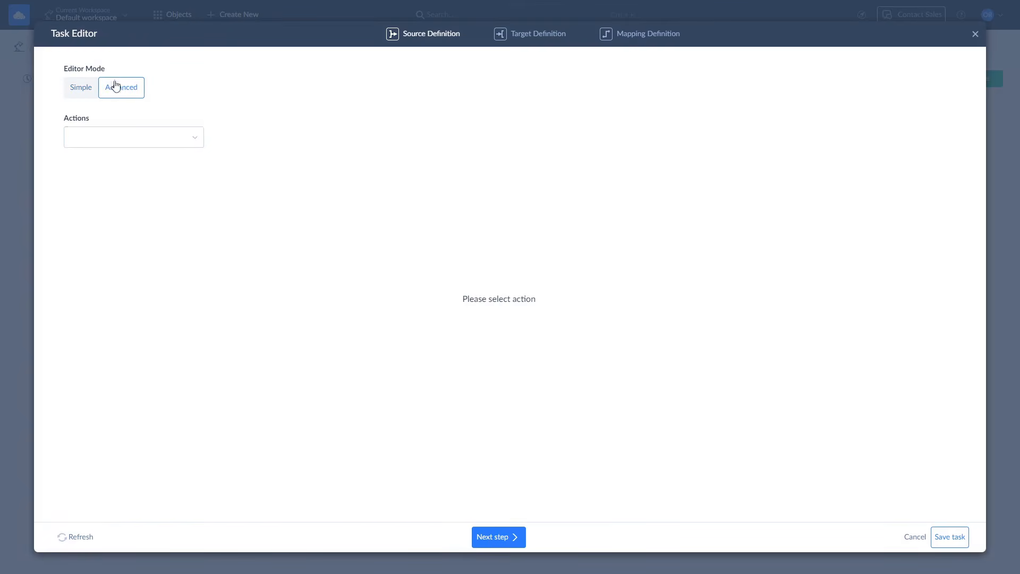
click(158, 137)
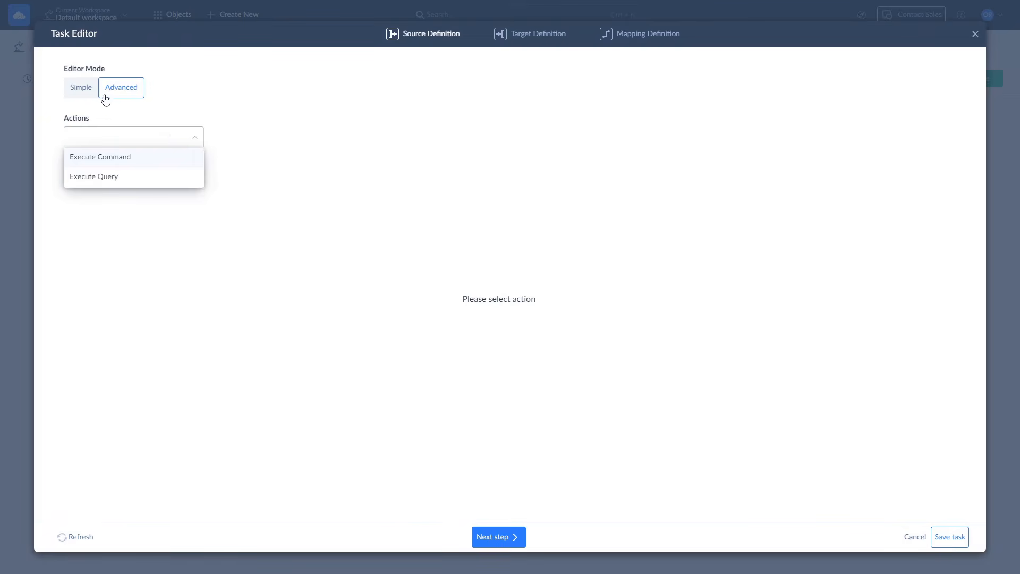
click(82, 95)
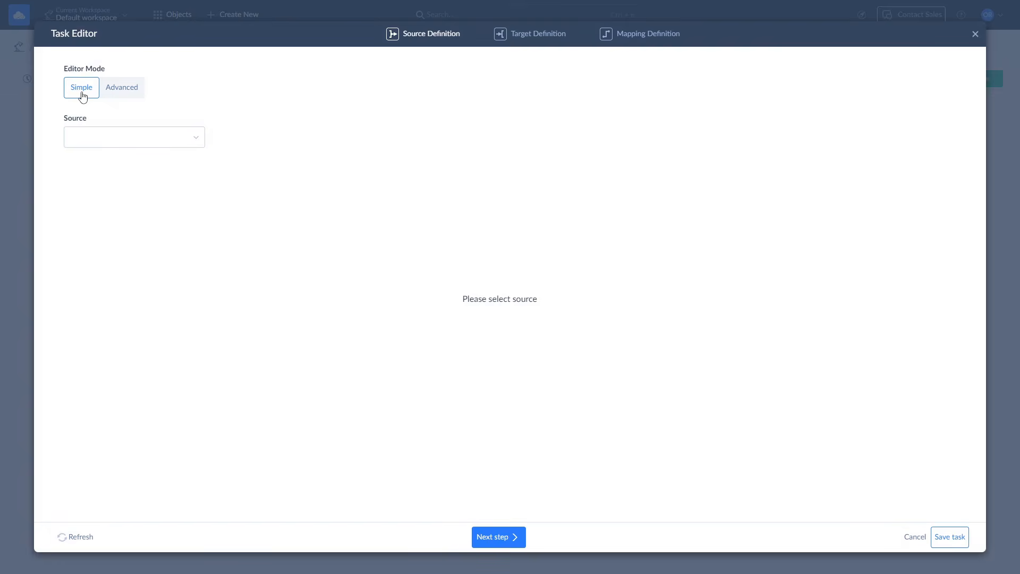
- Select Sheet1 as the task's source and continue to the target definition
click(98, 138)
click(91, 176)
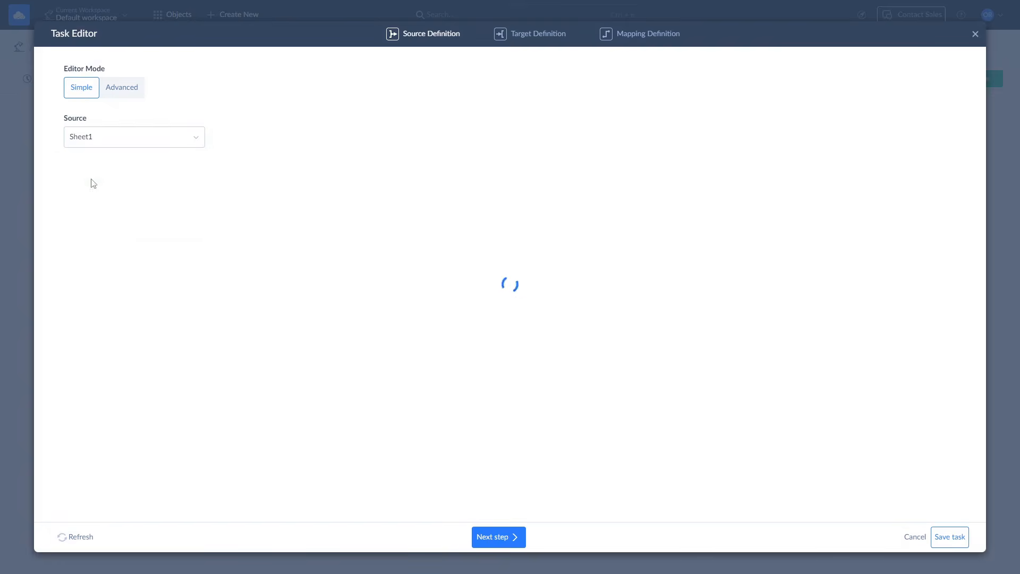
click(498, 536)
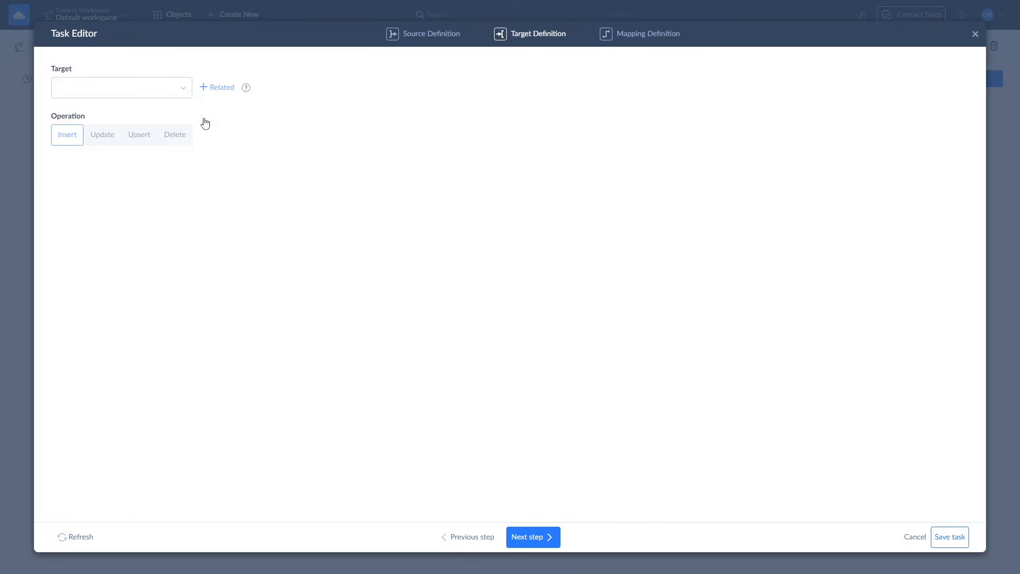
- Set Contact as the task's target object with the Upsert operation and continue to the mapping definition
click(184, 93)
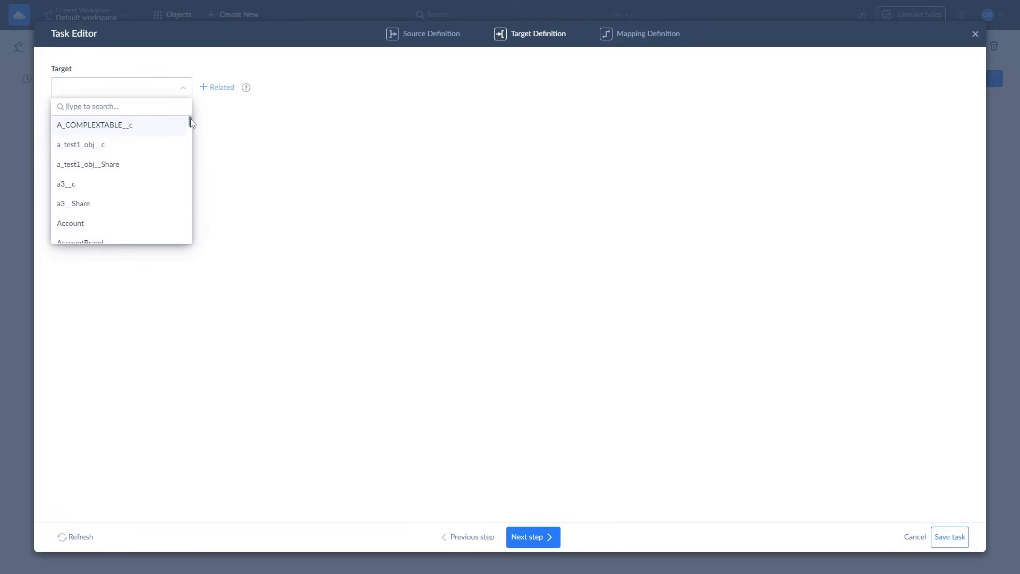
drag(190, 119, 194, 131)
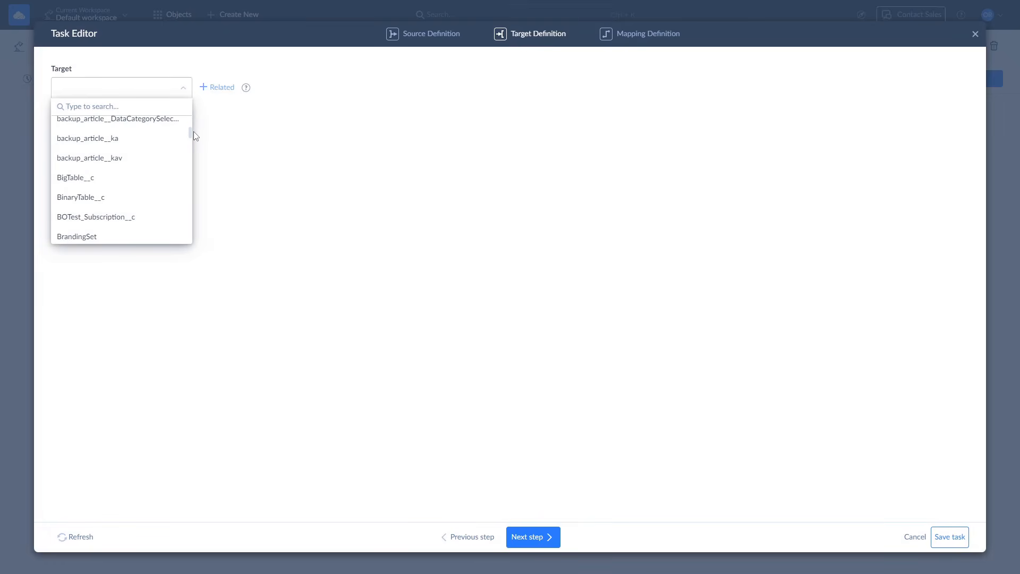
text(con)
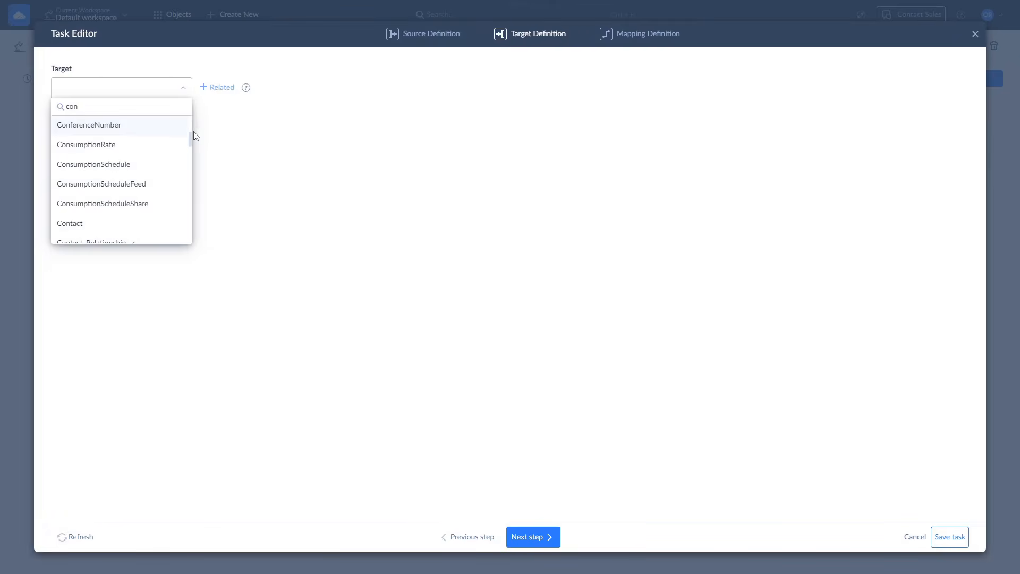
click(76, 227)
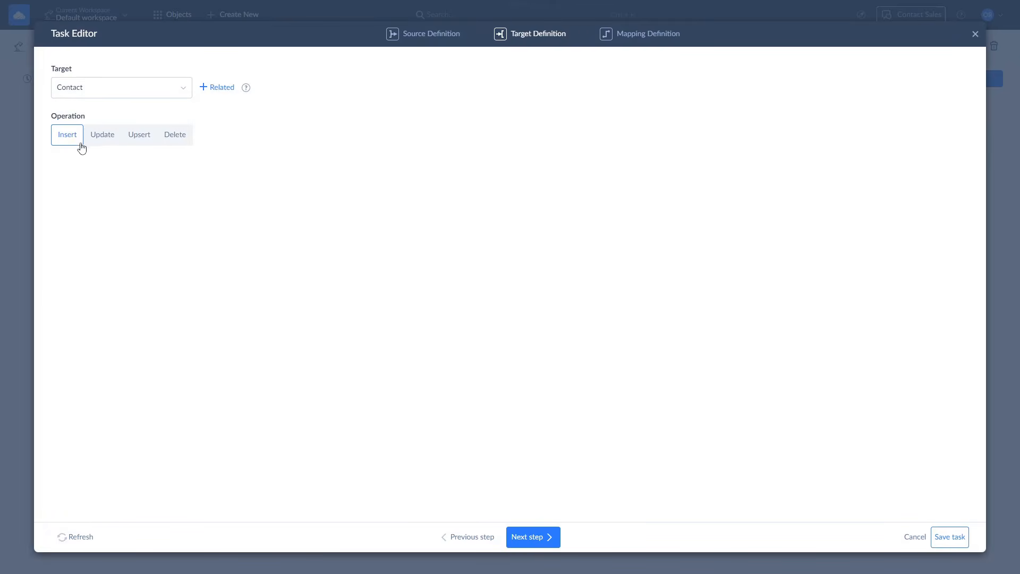
click(101, 145)
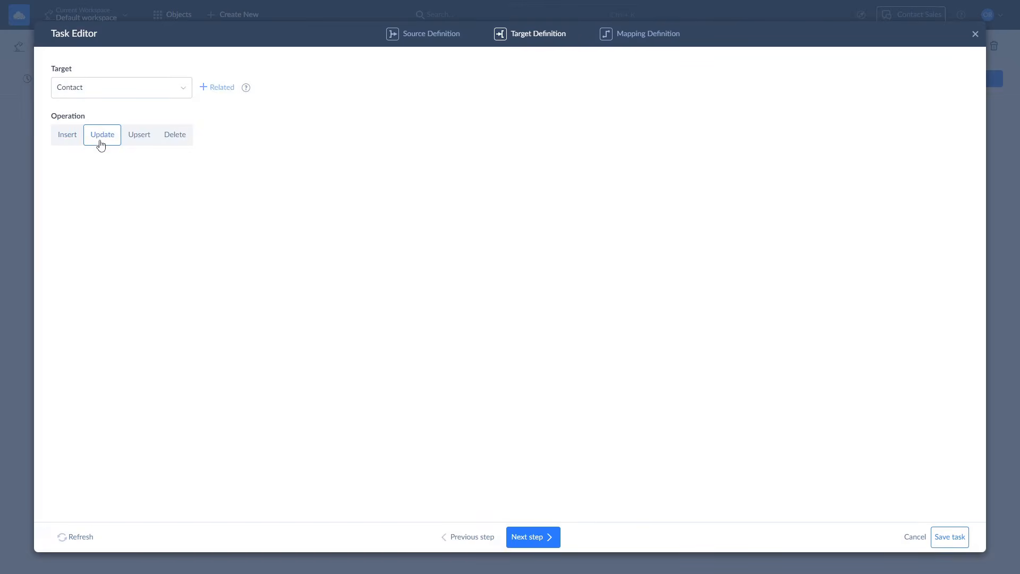
click(174, 137)
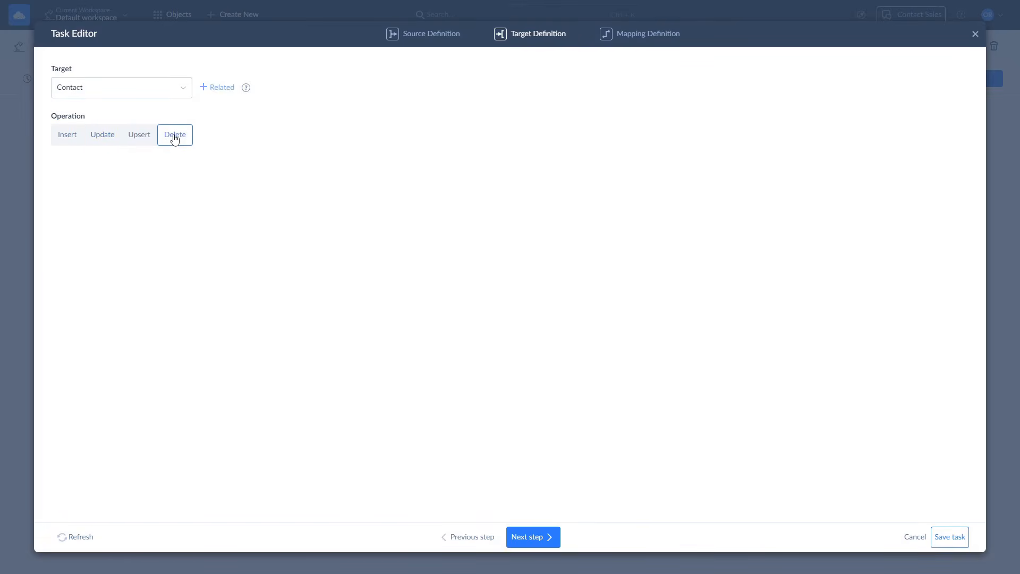
click(140, 140)
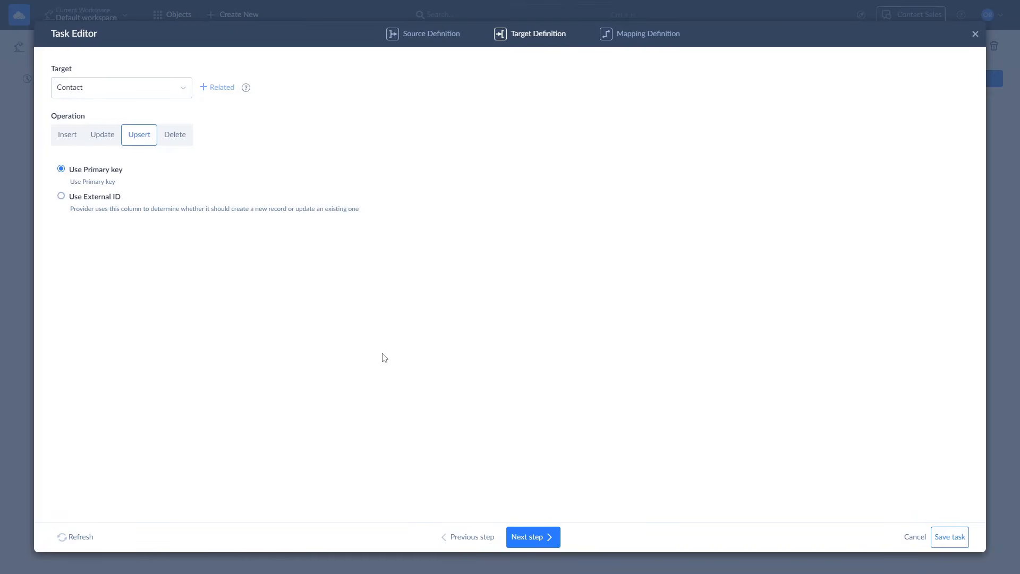
click(537, 538)
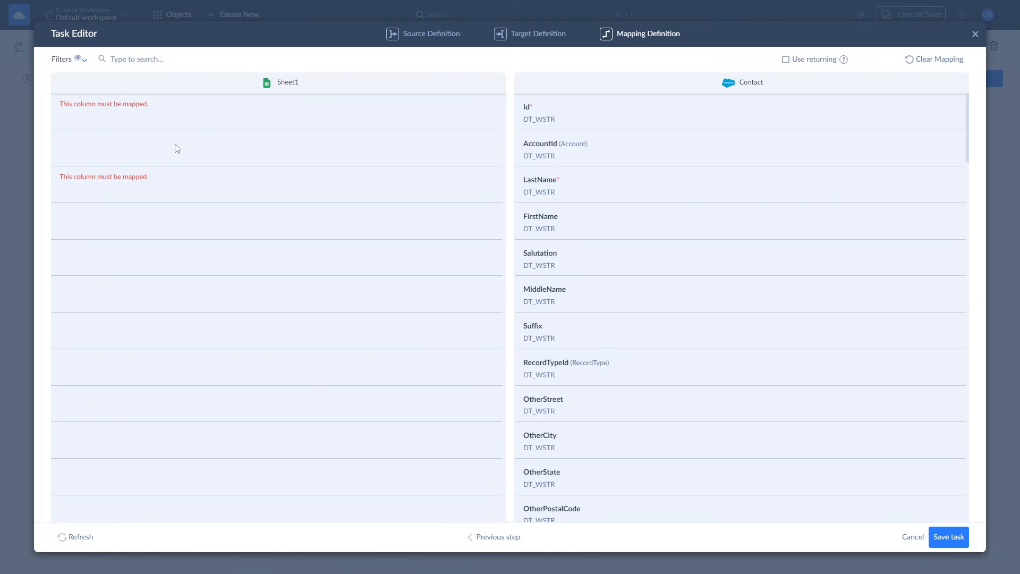
- Map the Contact Id column with a Target Lookup on the Contact object, using Id as the result column
click(161, 120)
click(141, 110)
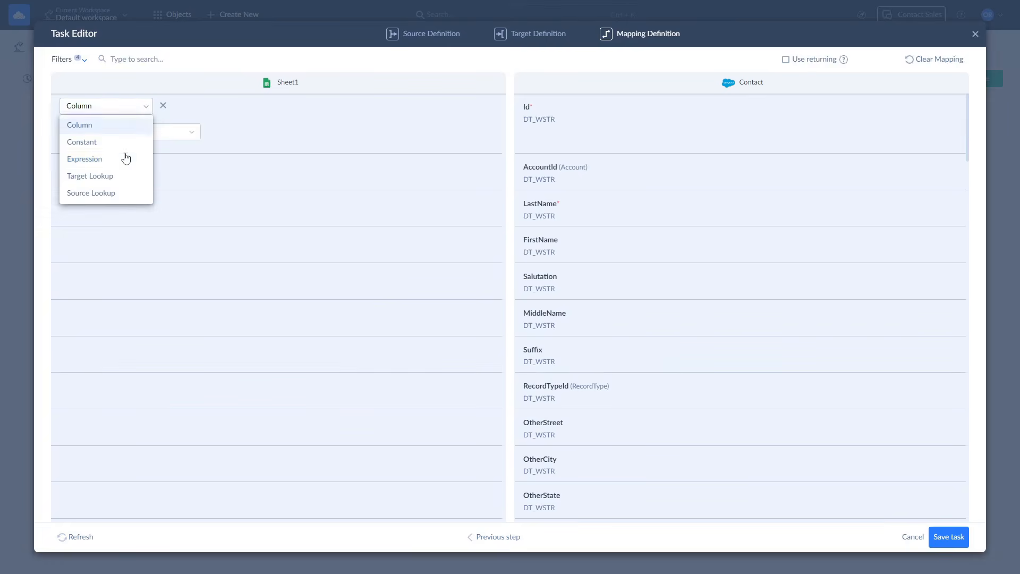
click(117, 178)
click(132, 148)
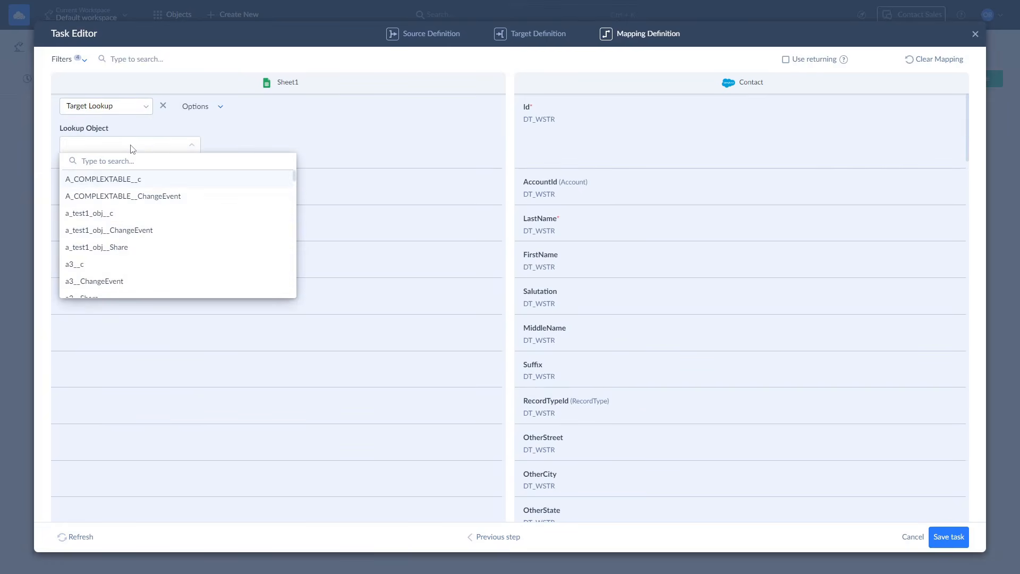
text(ntac)
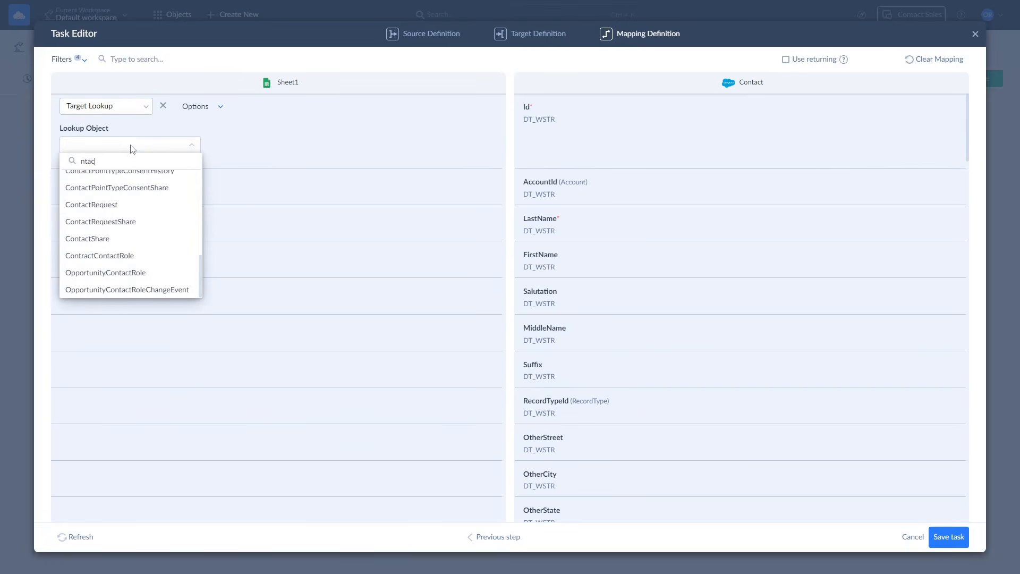
click(86, 196)
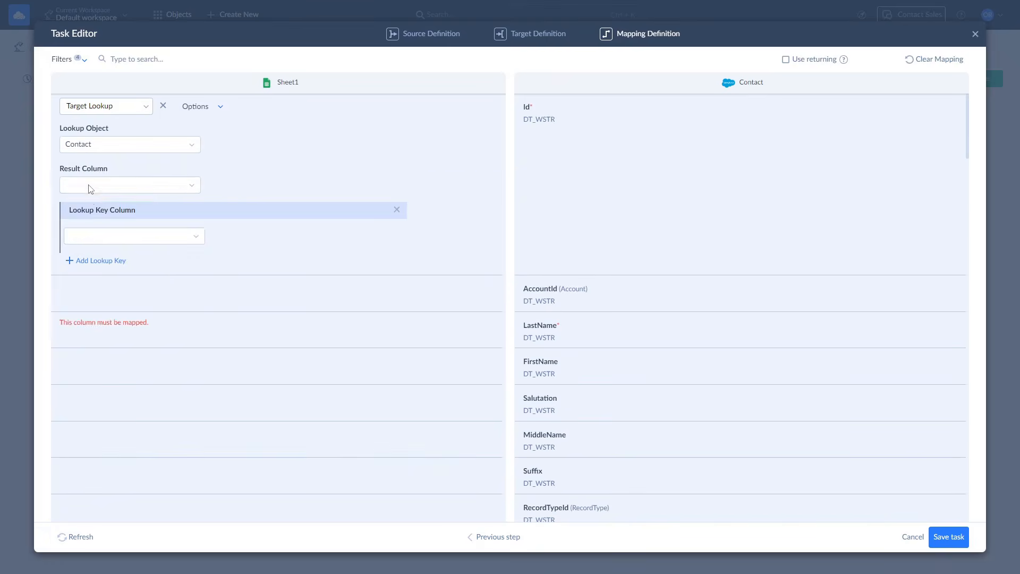
click(90, 186)
text(id)
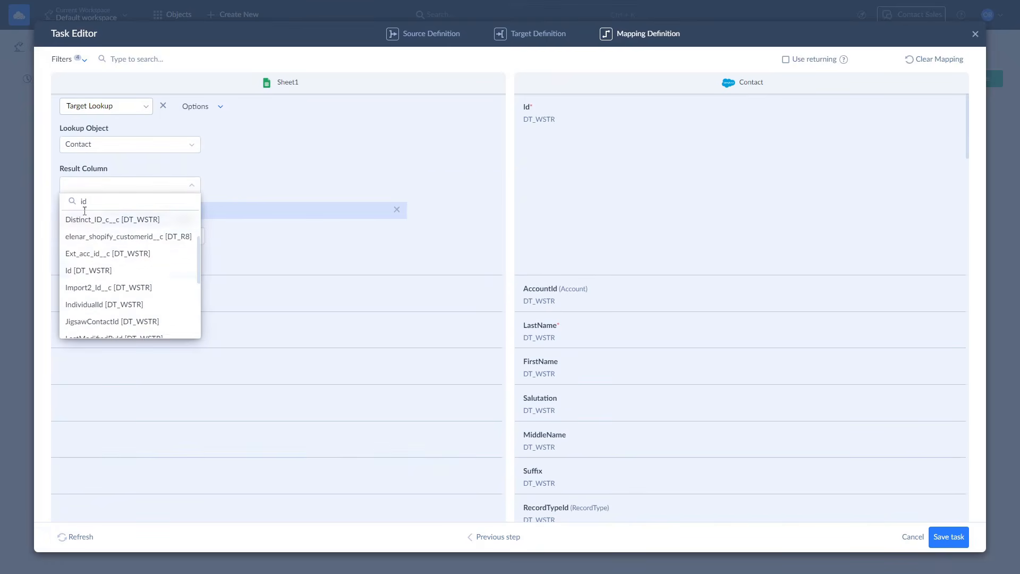
click(79, 270)
- Match the lookup's Email key to the source column Mail and enable the option to set null when no match is found
click(101, 236)
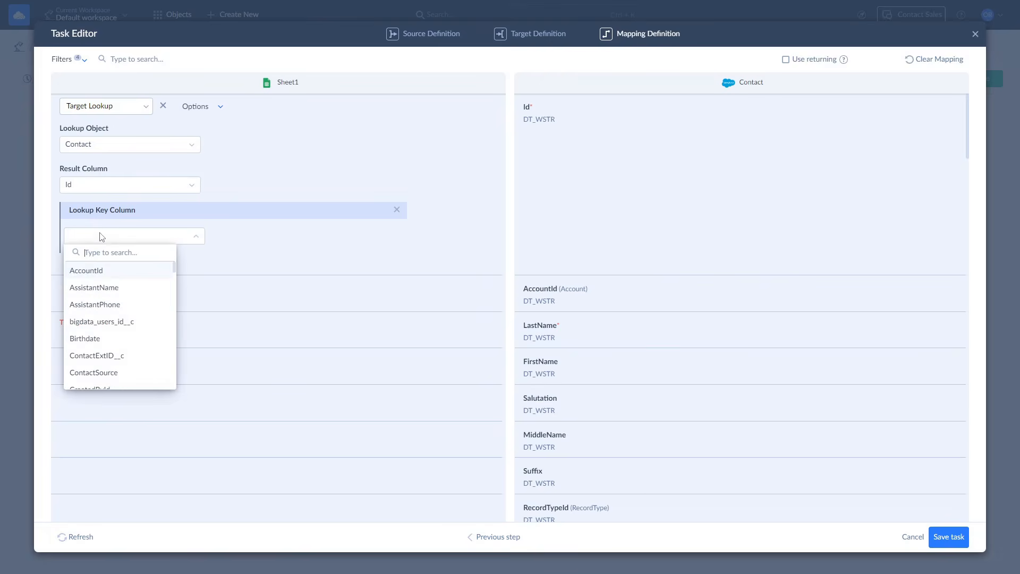
text(ema)
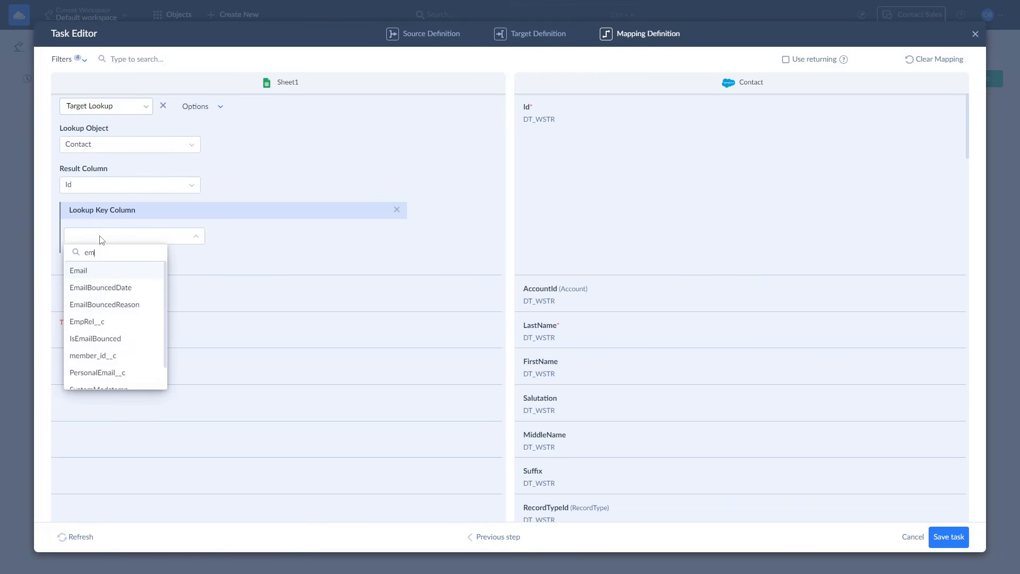
click(85, 270)
click(107, 289)
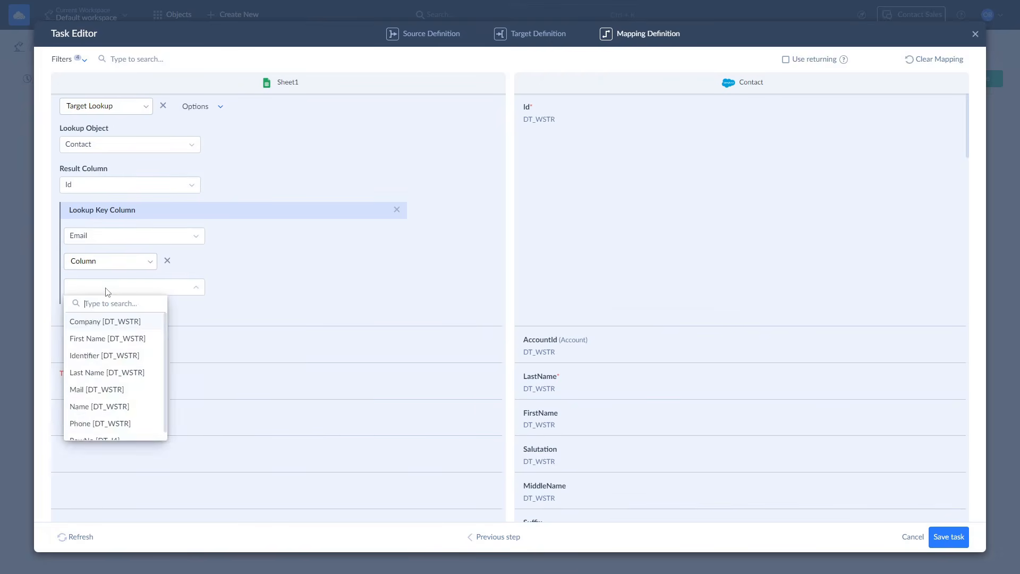
text(mai)
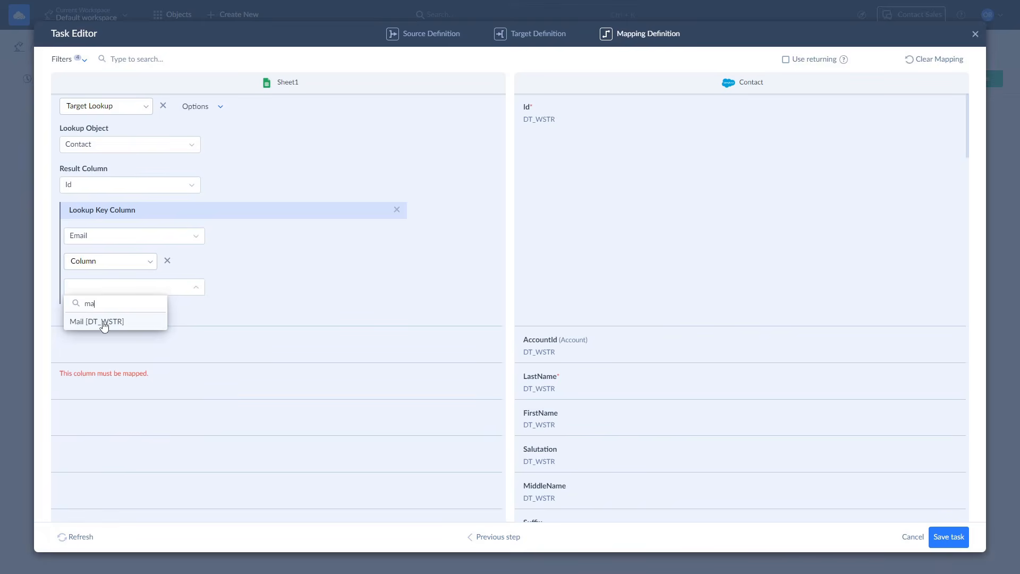
click(100, 321)
click(218, 109)
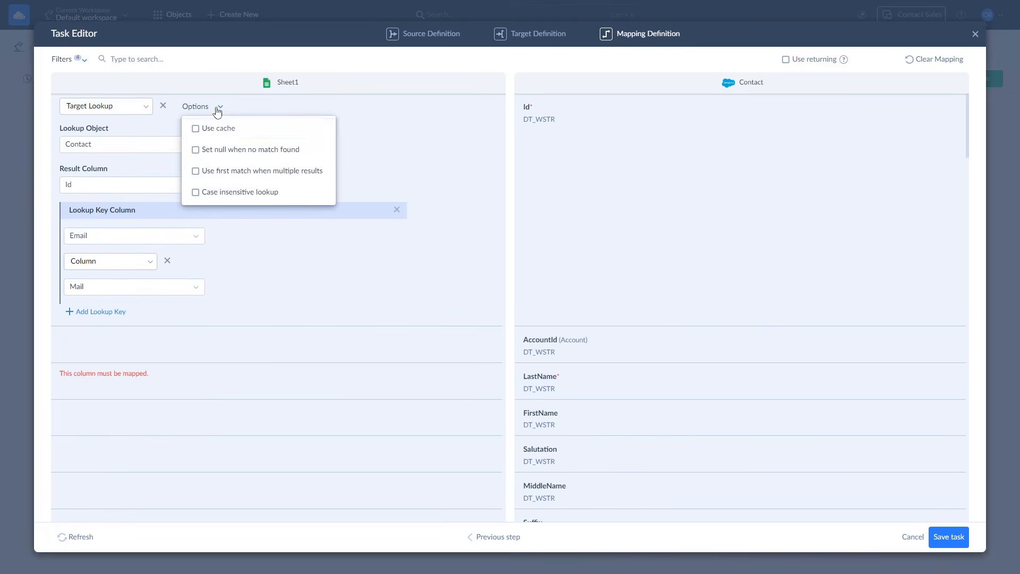
click(196, 150)
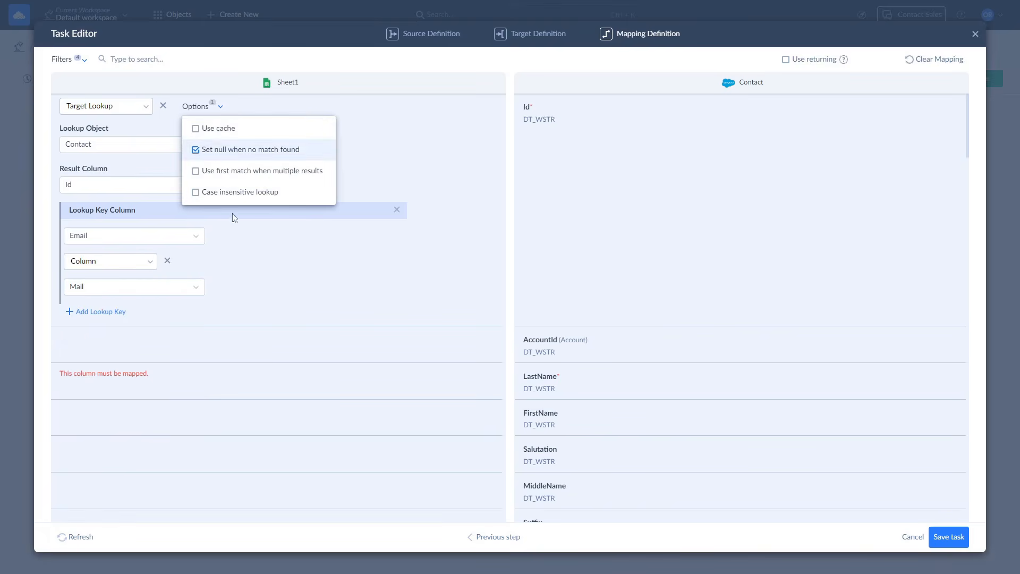
- Map LastName to the Last Name column and FirstName to the First Name column, and save the task
click(191, 375)
click(135, 227)
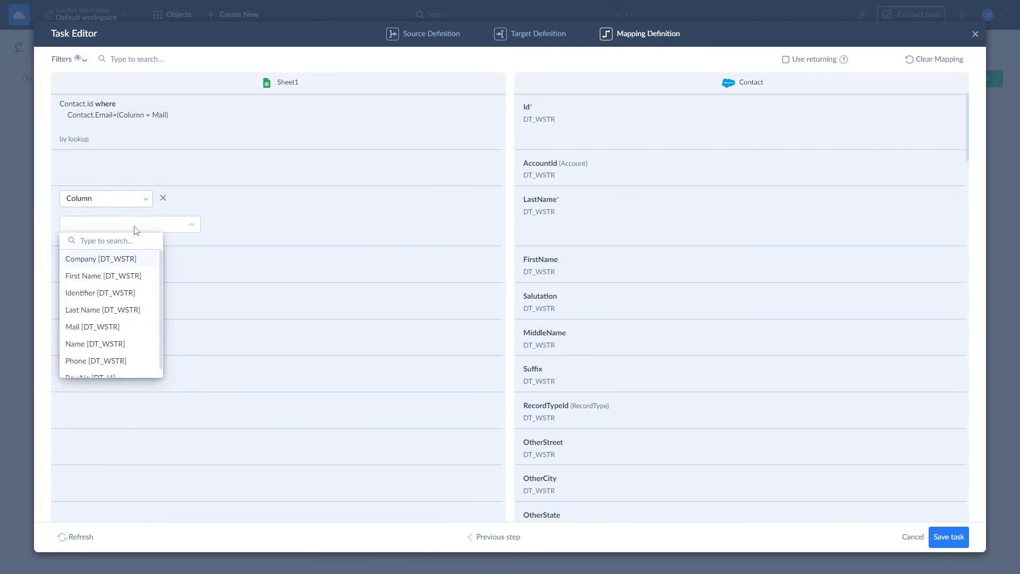
click(103, 310)
click(88, 261)
click(91, 263)
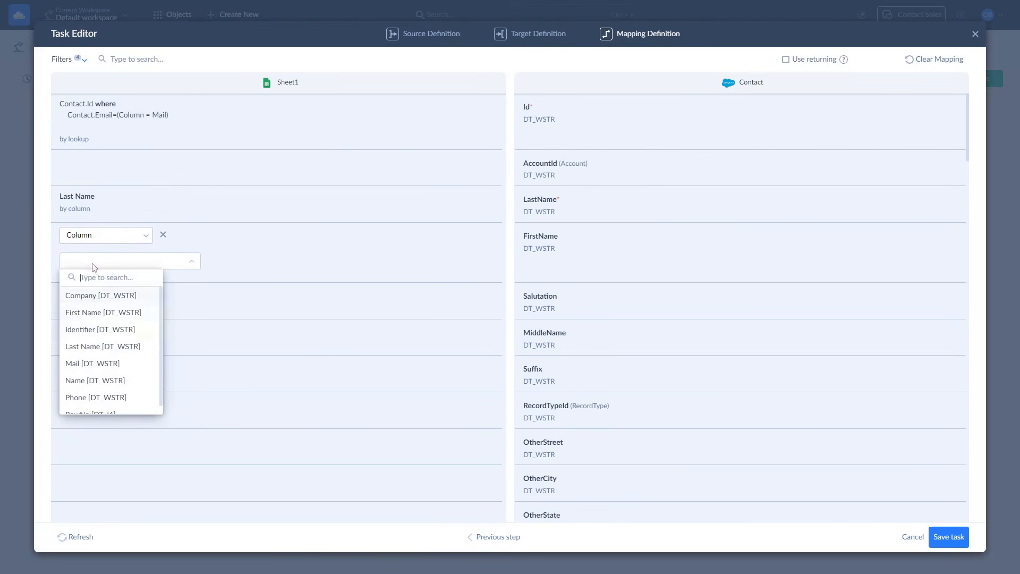
click(88, 313)
click(949, 537)
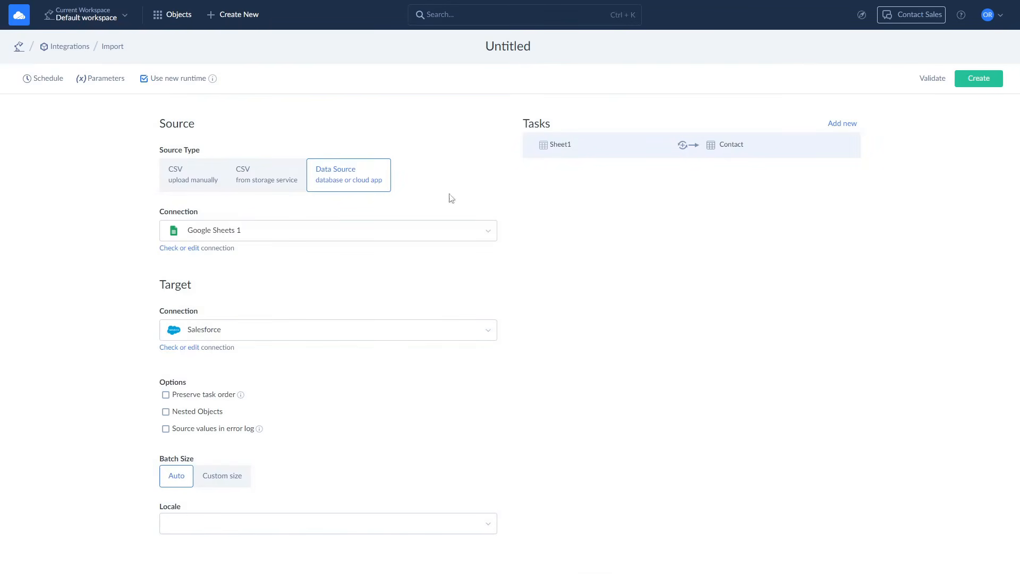
- Schedule the integration to recur every week on Monday and Tuesday
click(58, 79)
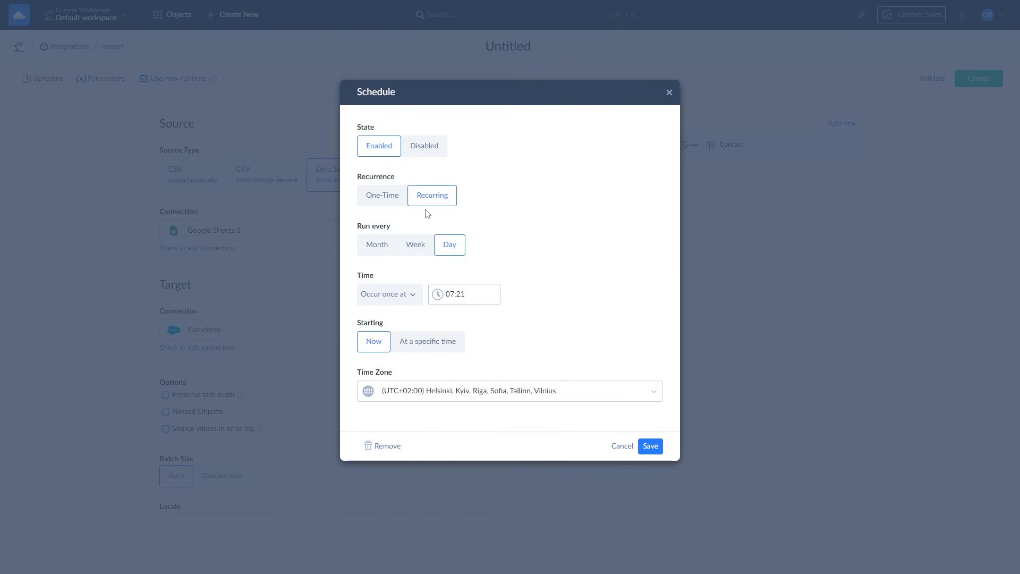
click(421, 247)
click(371, 296)
click(416, 300)
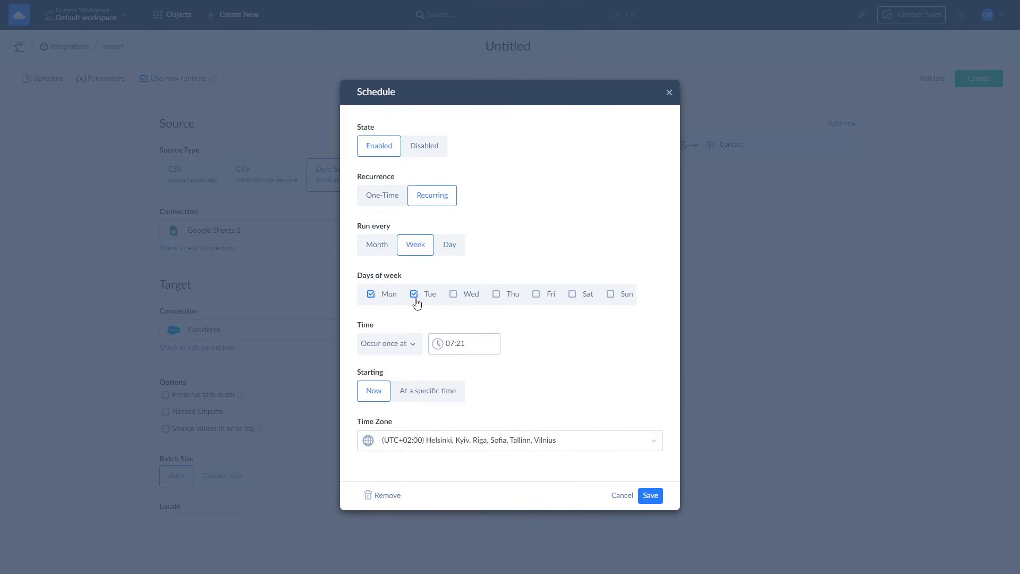
click(414, 346)
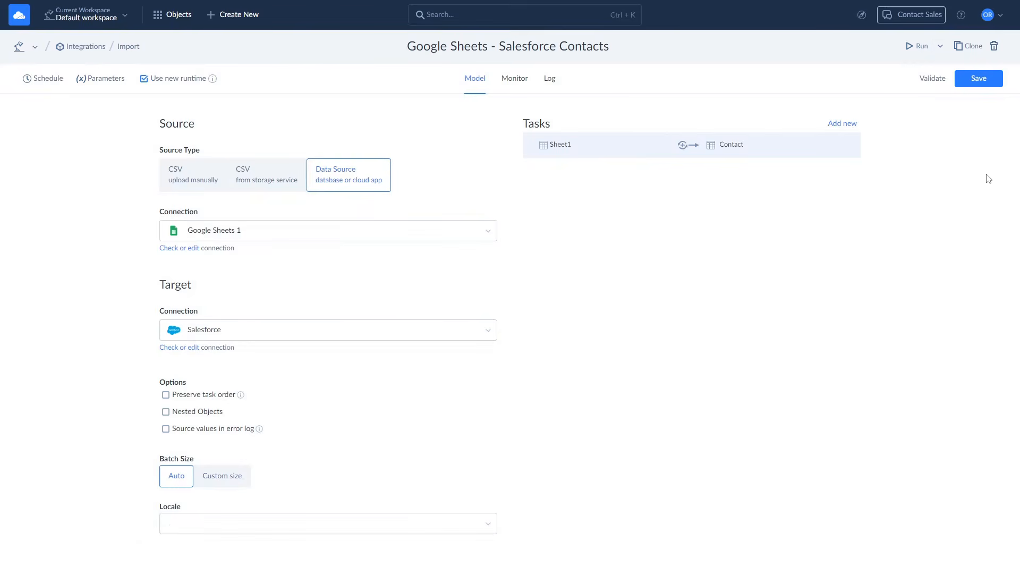
- Run the Google Sheets - Salesforce Contacts integration and open the successful Contact records in the run's history details
click(915, 46)
click(492, 143)
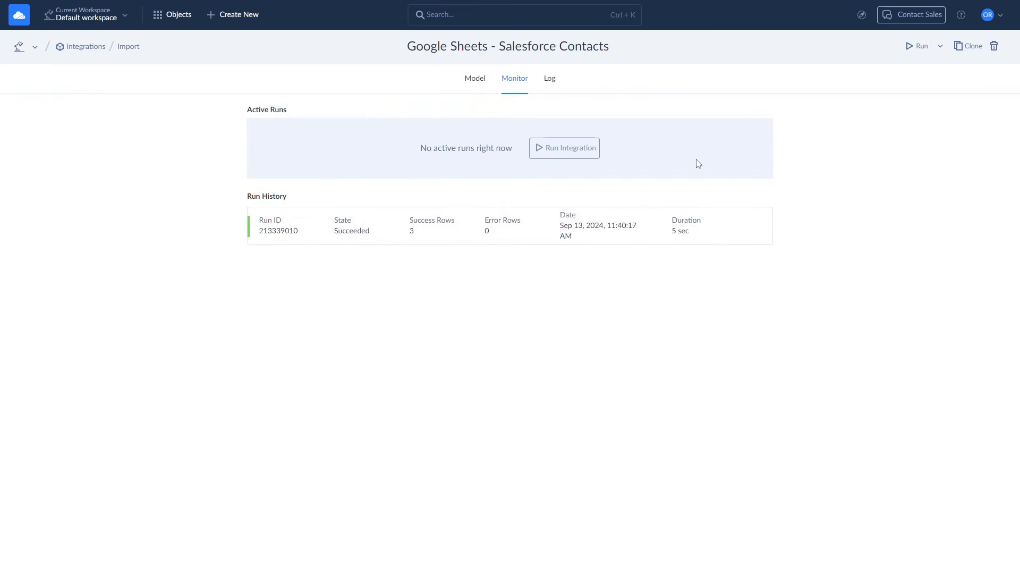
click(463, 230)
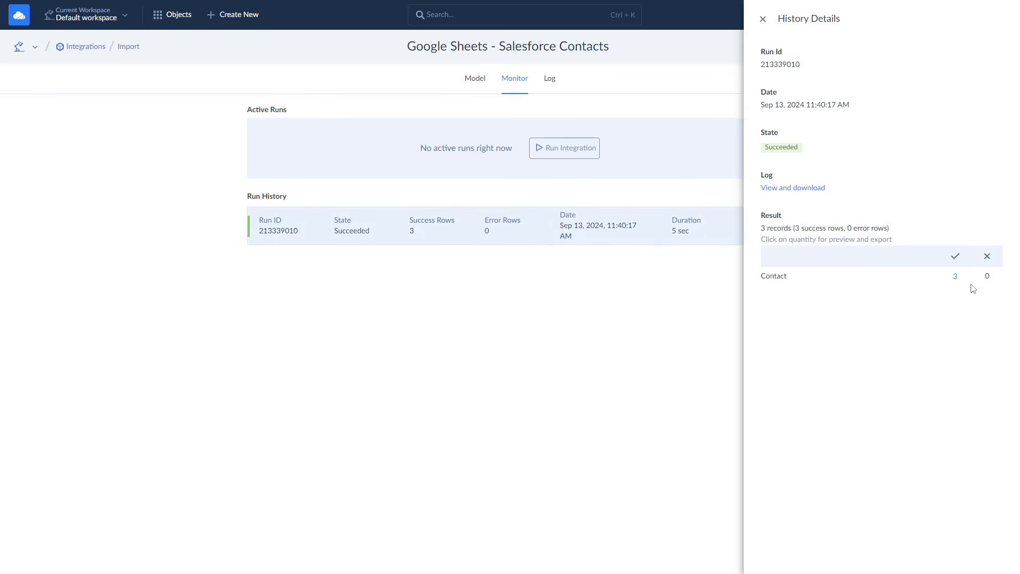
click(956, 277)
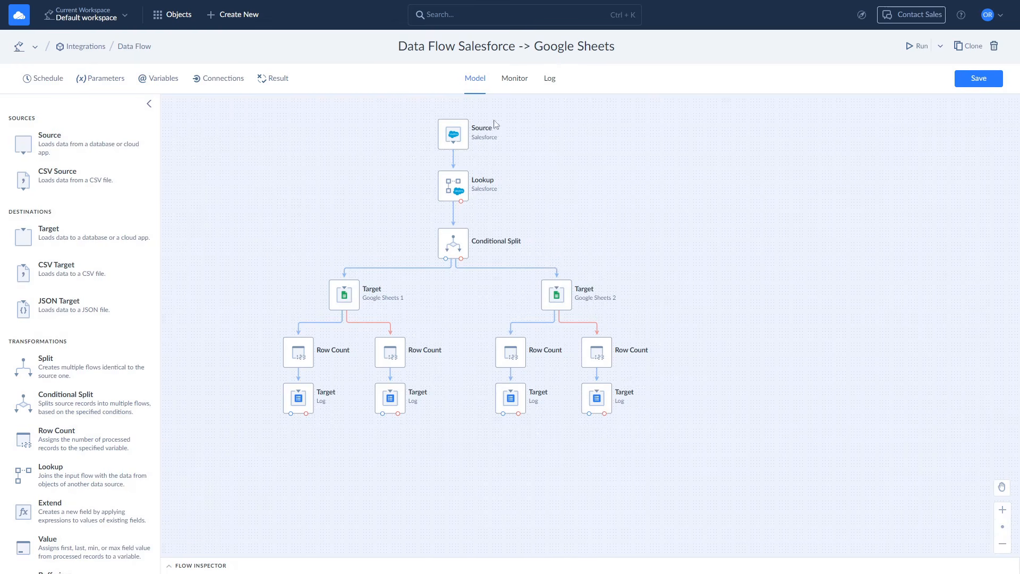
- Inspect the Salesforce to Google Sheets data flow's source, lookup and both Google Sheets targets, and open the NewRecords_GS1 log of its latest run
click(462, 134)
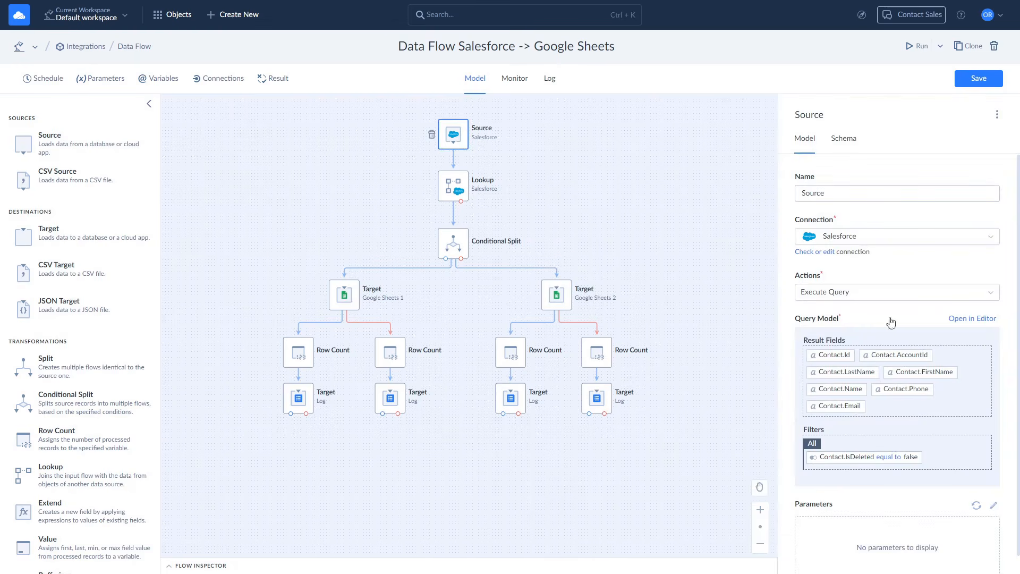
click(459, 193)
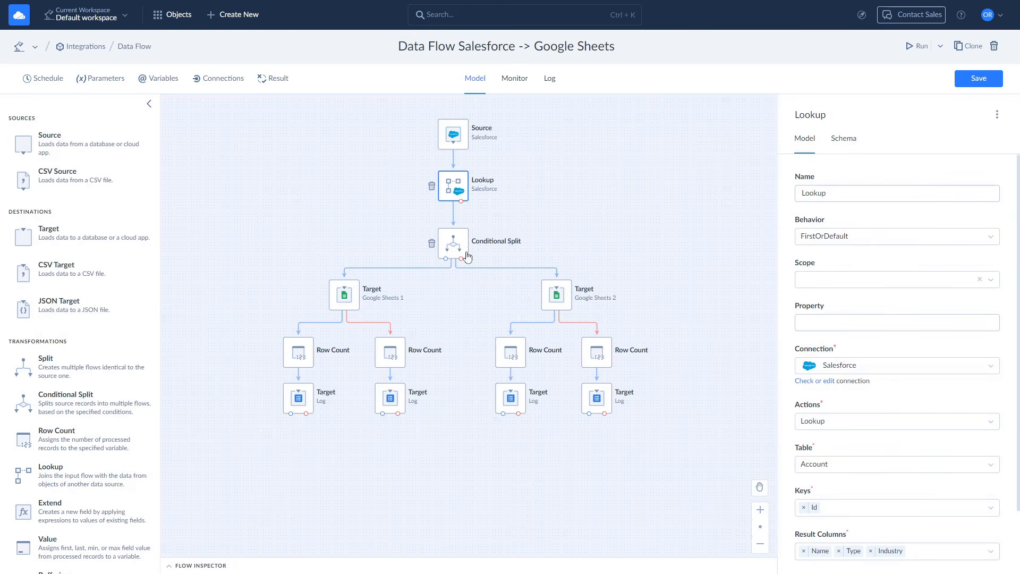
click(344, 307)
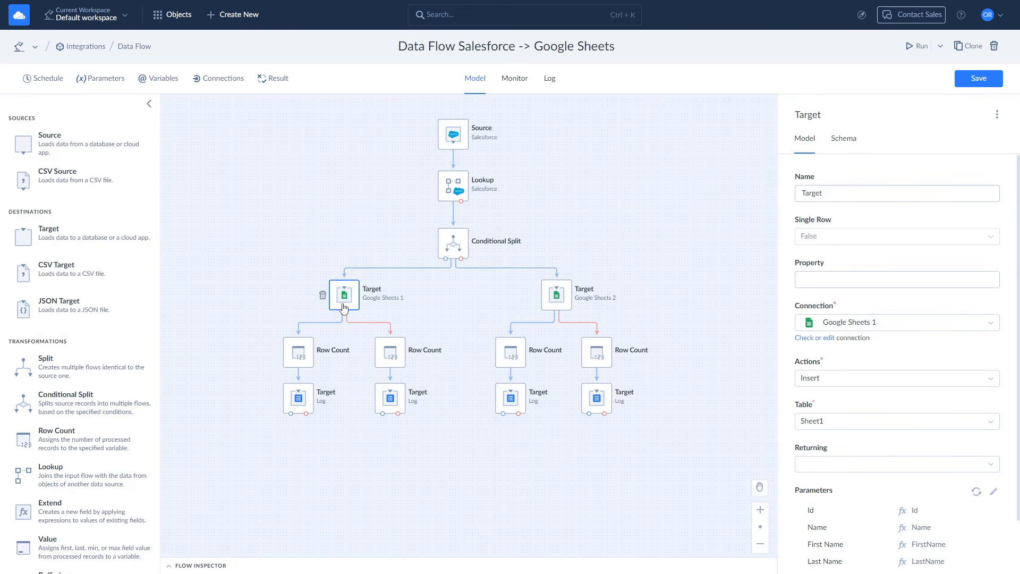
click(554, 303)
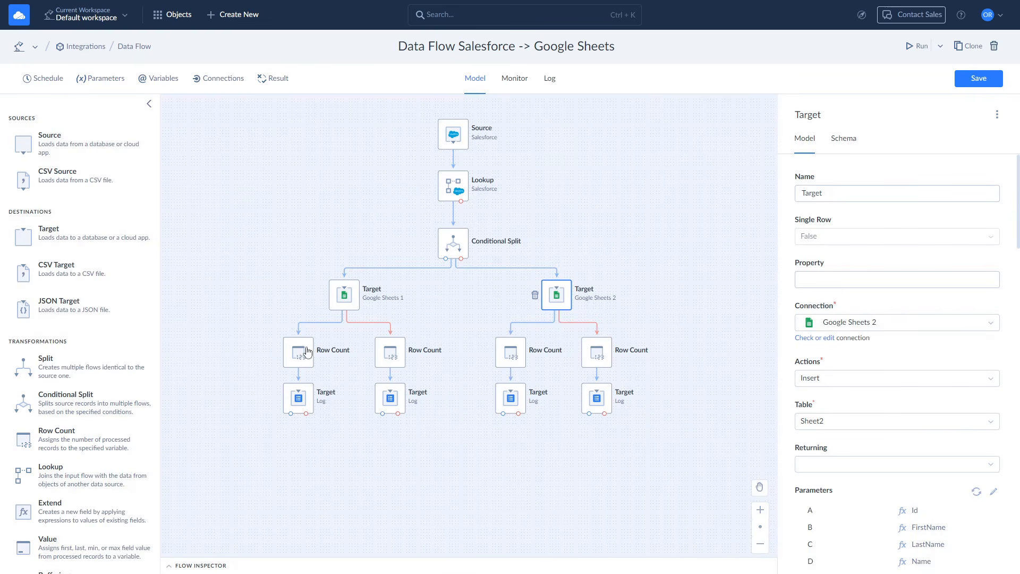
click(514, 79)
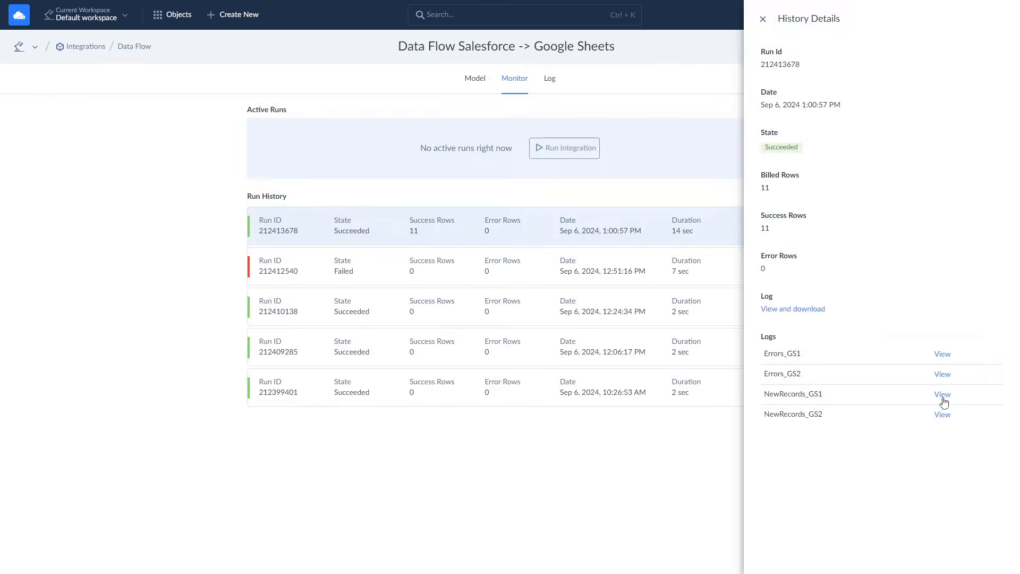
click(943, 396)
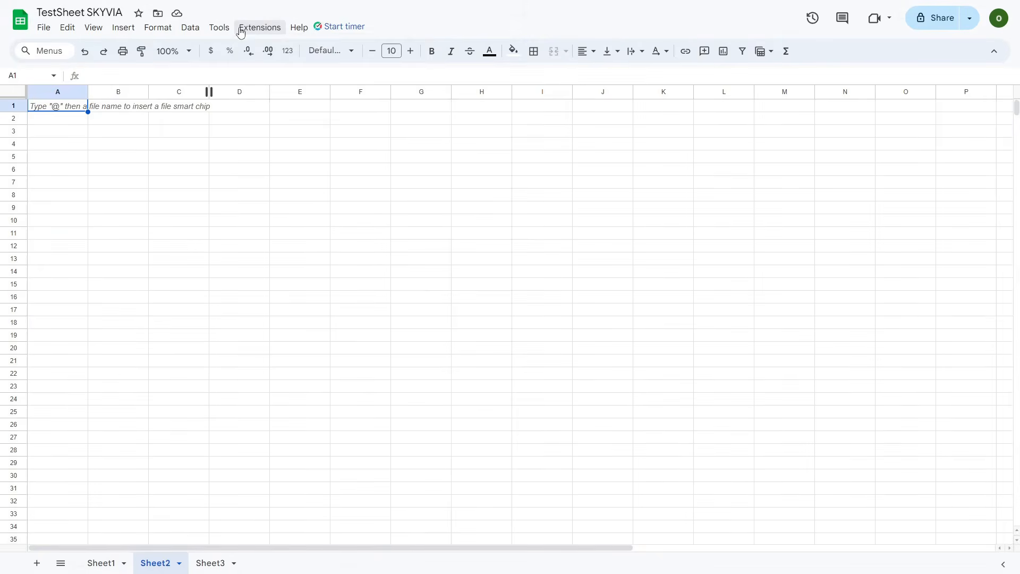
- In Google Sheets, find the Skyvia Query add-on in the Google Workspace Marketplace and install it
click(240, 29)
mouse_move(296, 50)
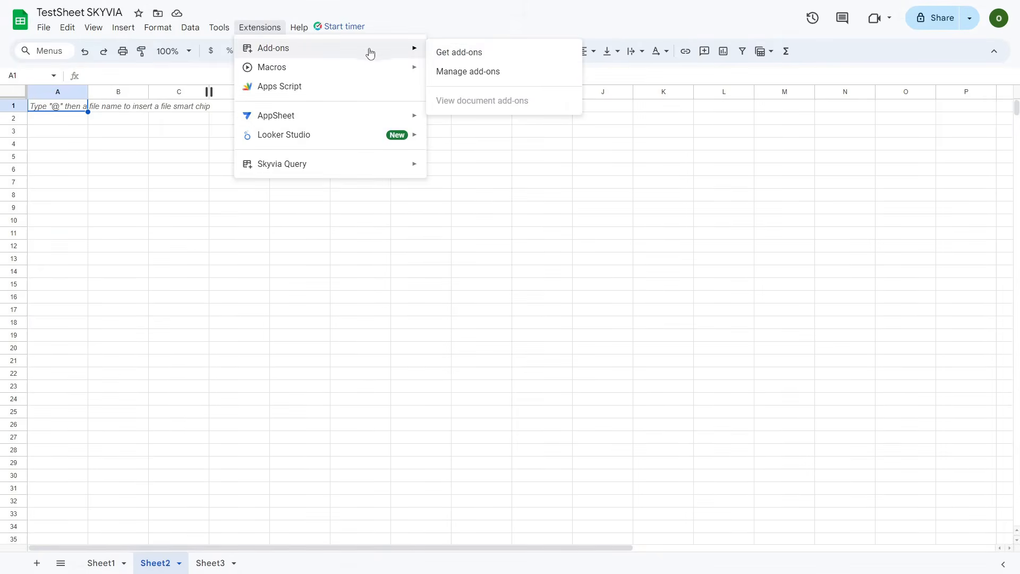
click(442, 56)
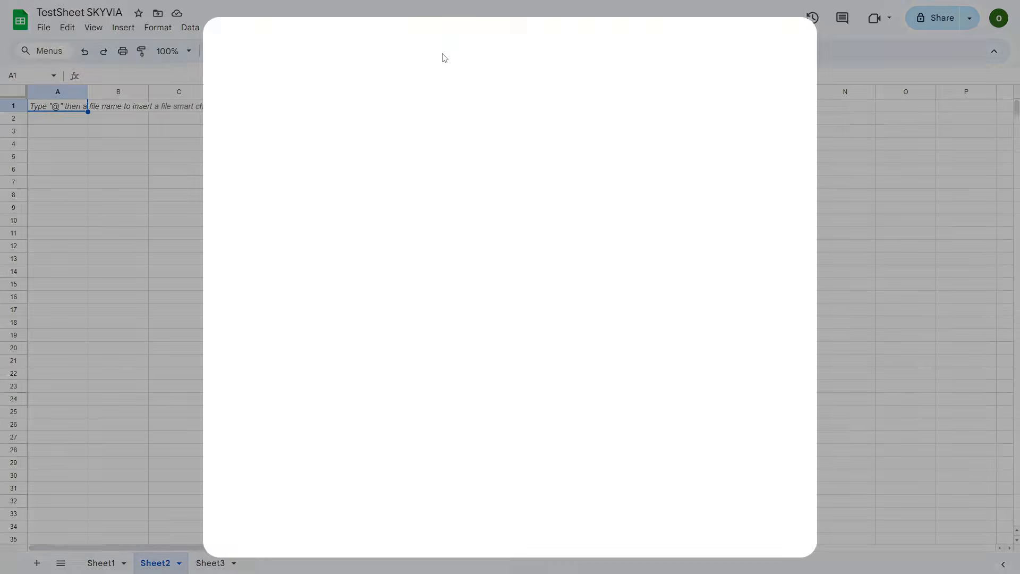
click(529, 48)
text(sky)
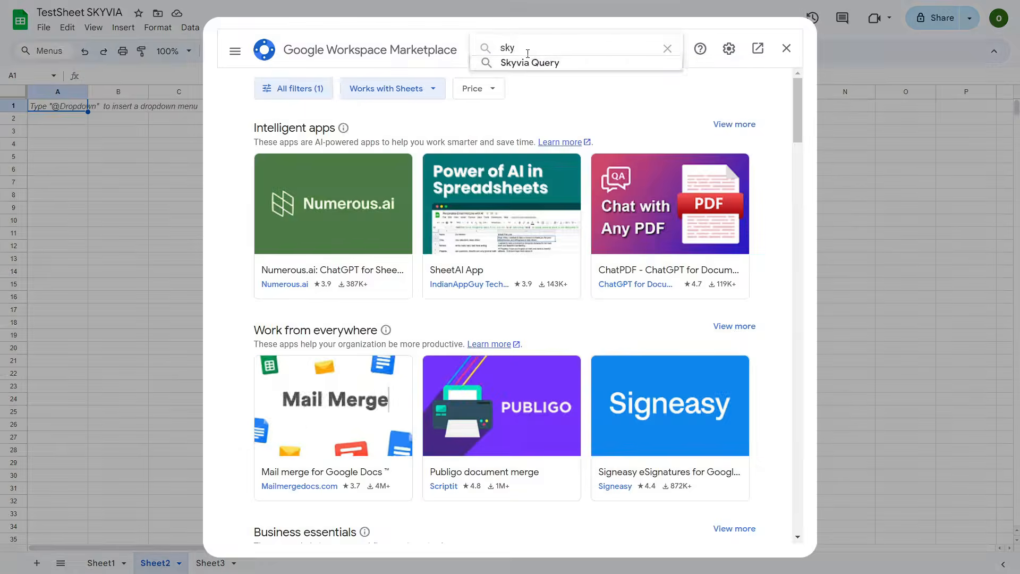
click(531, 63)
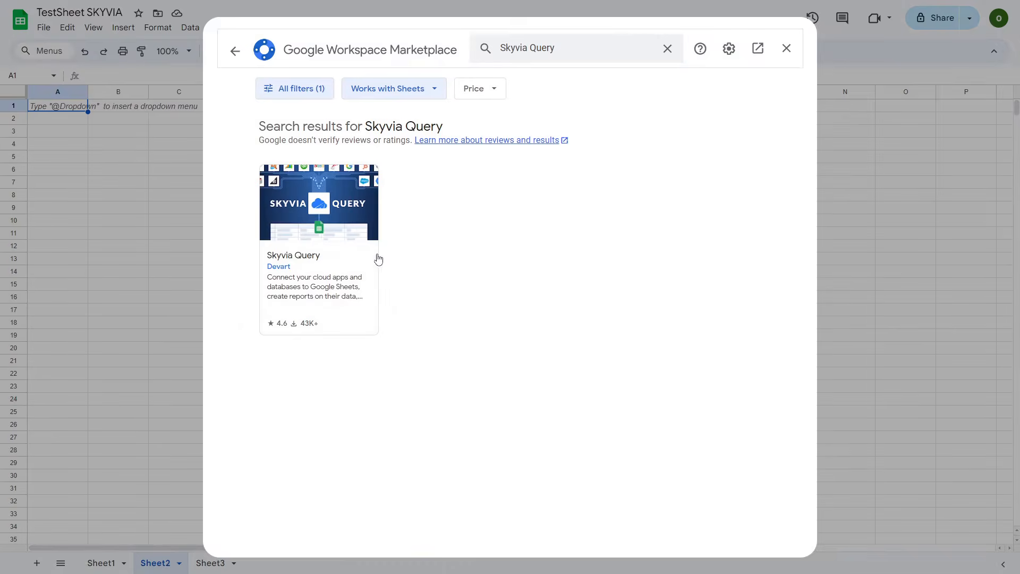
click(363, 264)
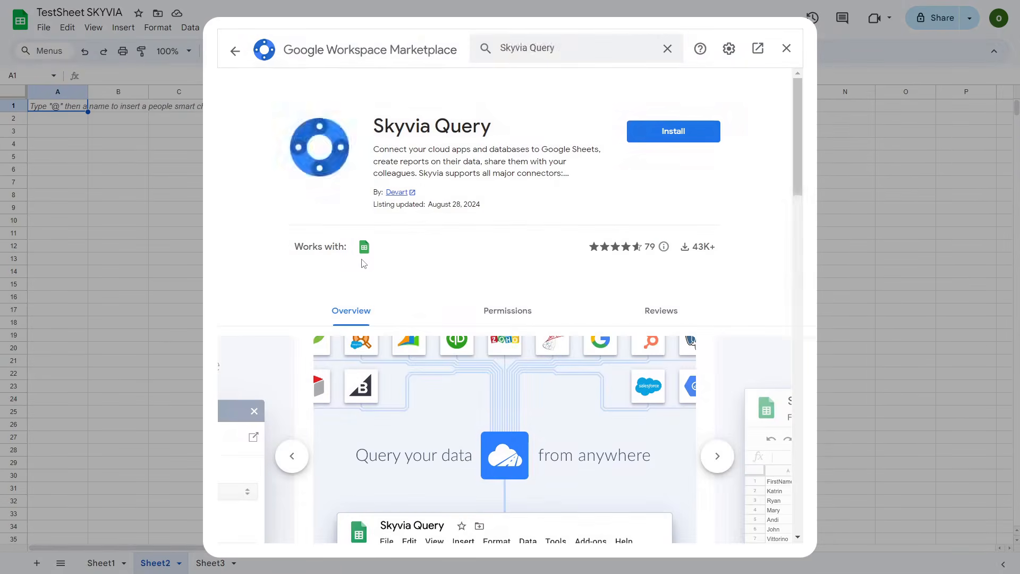
click(653, 134)
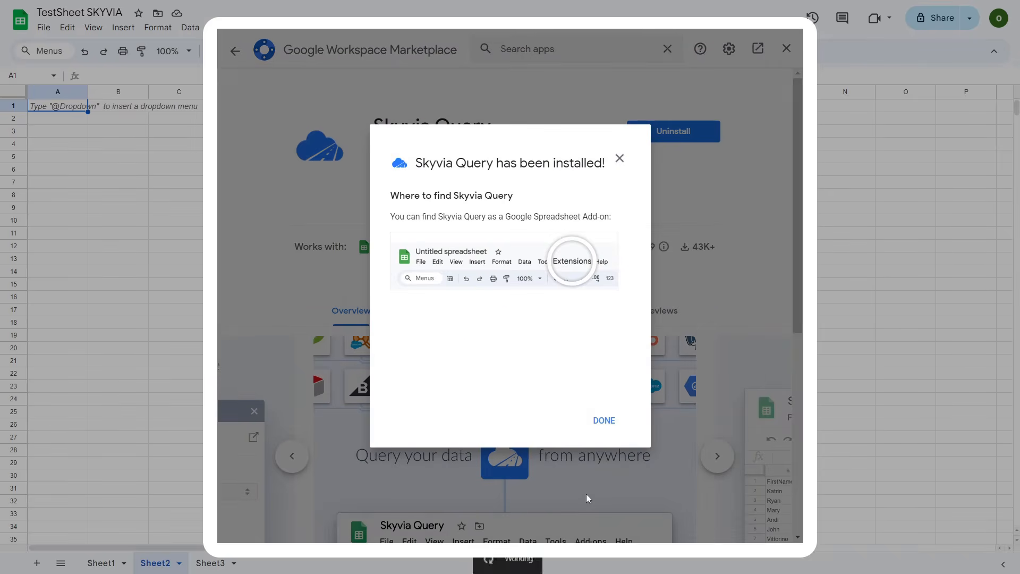
click(590, 419)
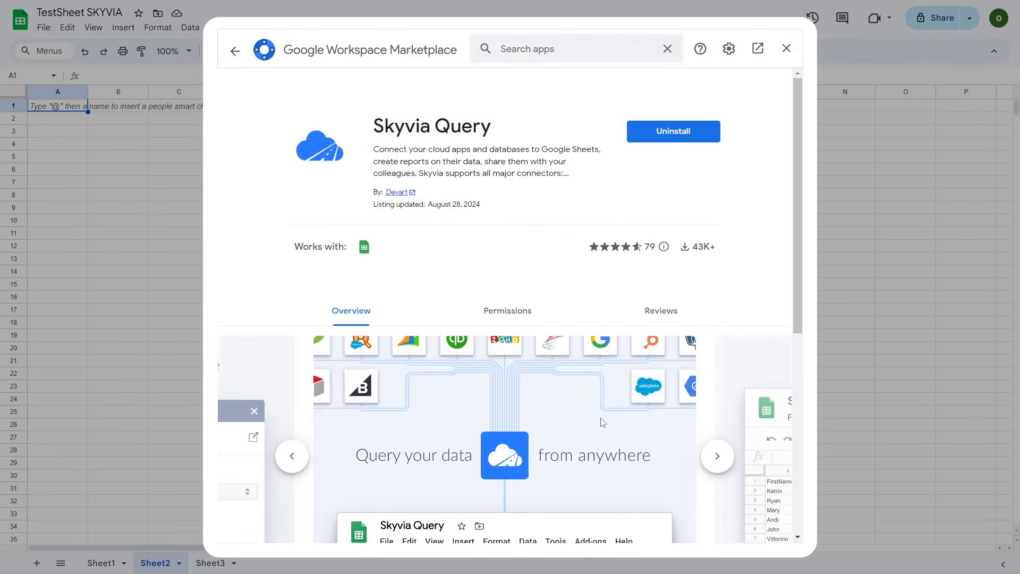
click(786, 49)
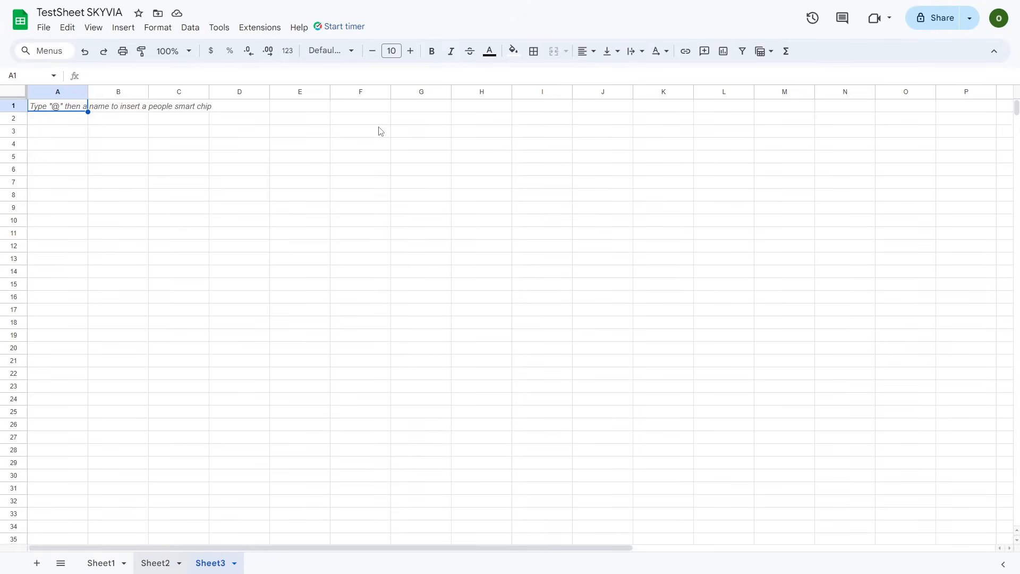
- Start a Skyvia Query on Sheet3 using the Default workspace and the Salesforce connection
click(260, 29)
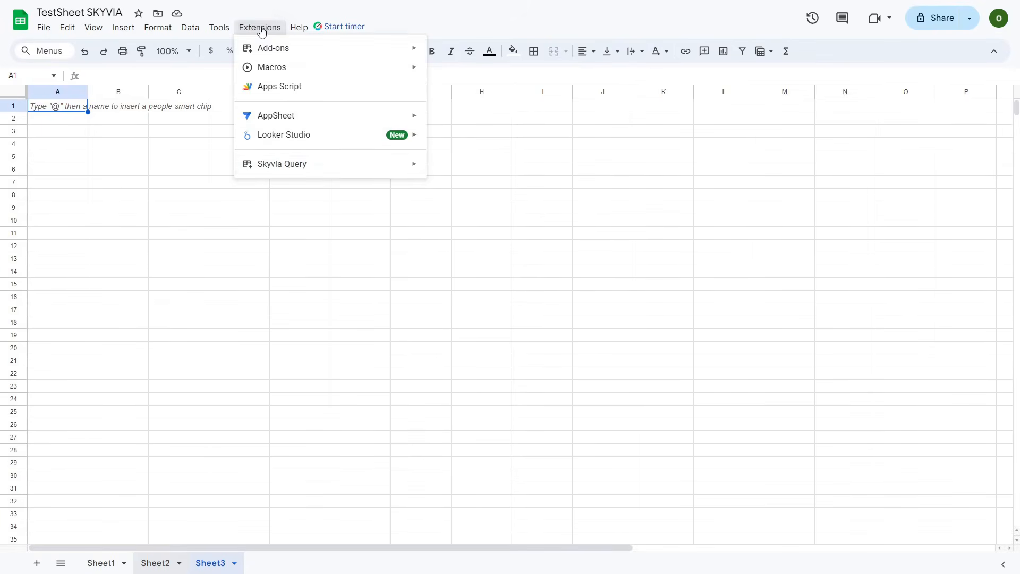
mouse_move(388, 174)
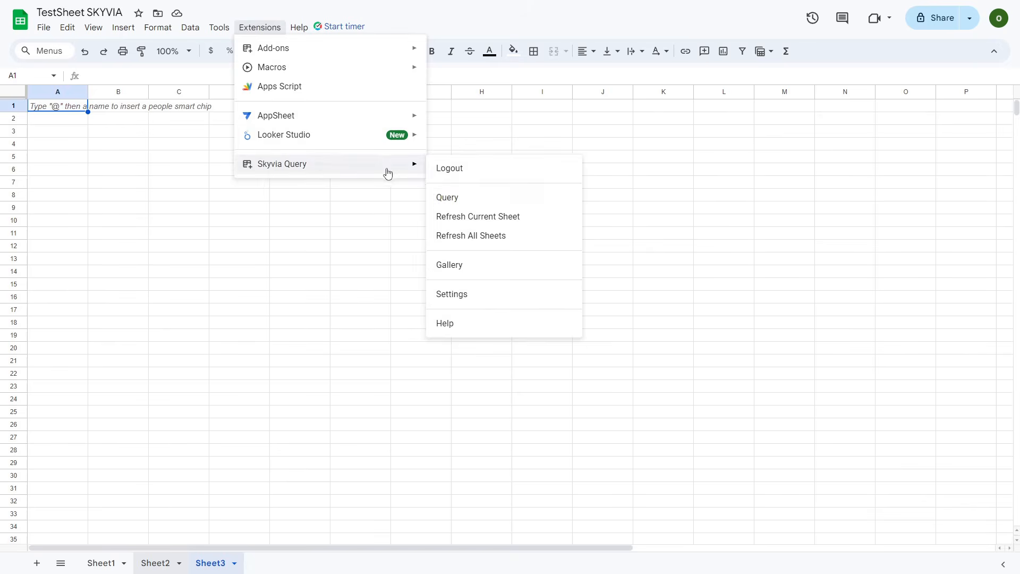
click(460, 198)
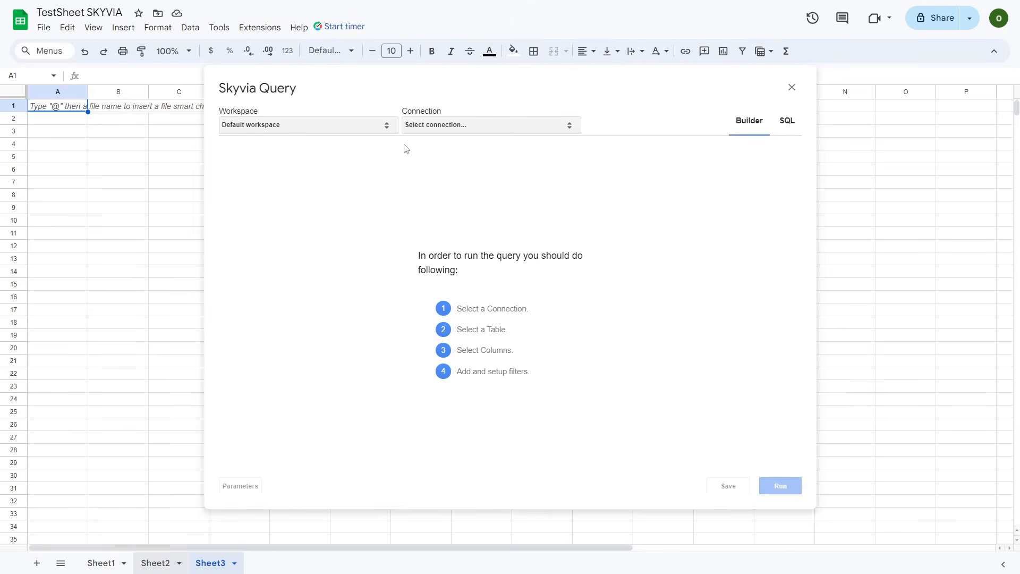
click(383, 124)
click(383, 125)
click(442, 128)
text(sal)
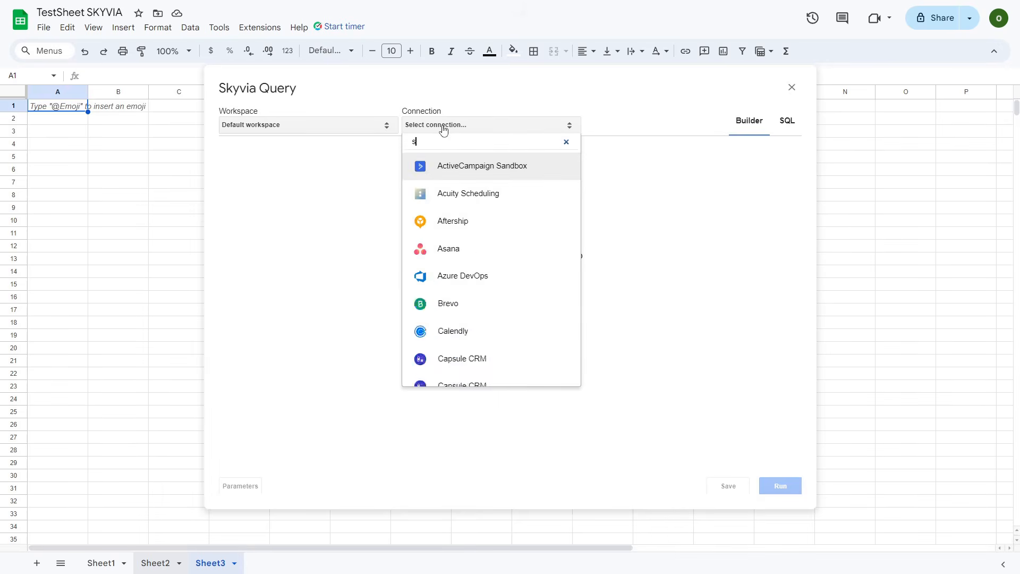
click(460, 222)
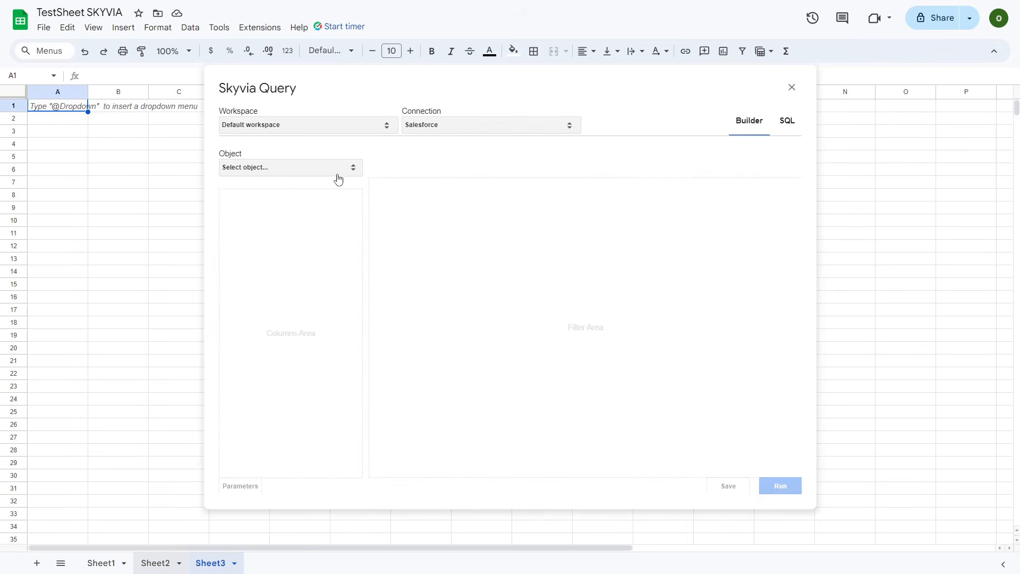
- Set the query's object to Opportunity
click(330, 169)
text(oppo)
click(281, 207)
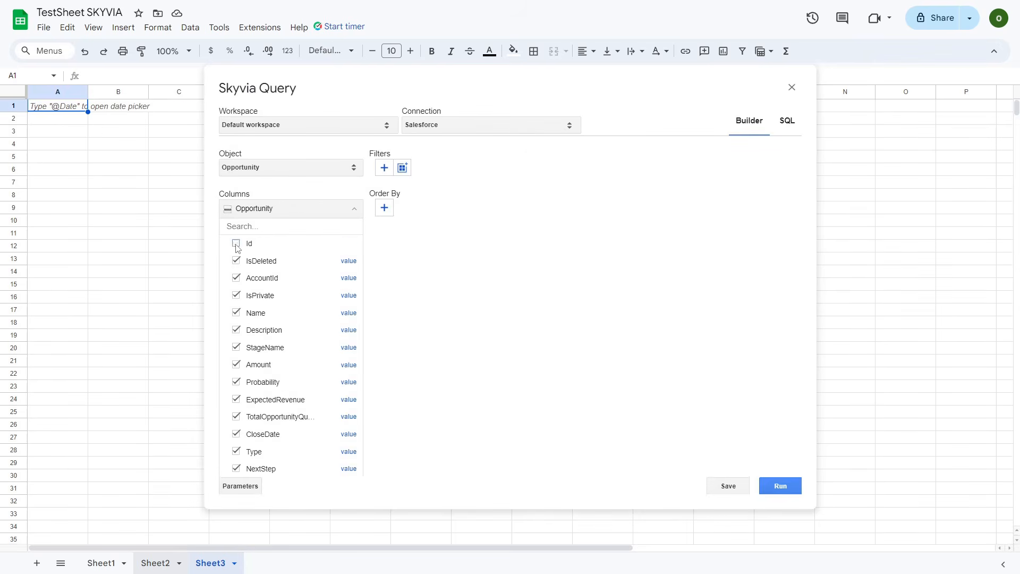
- Filter the Opportunity query to records whose CreatedDate is relative, is in Current Month, and run the query
click(384, 168)
click(467, 171)
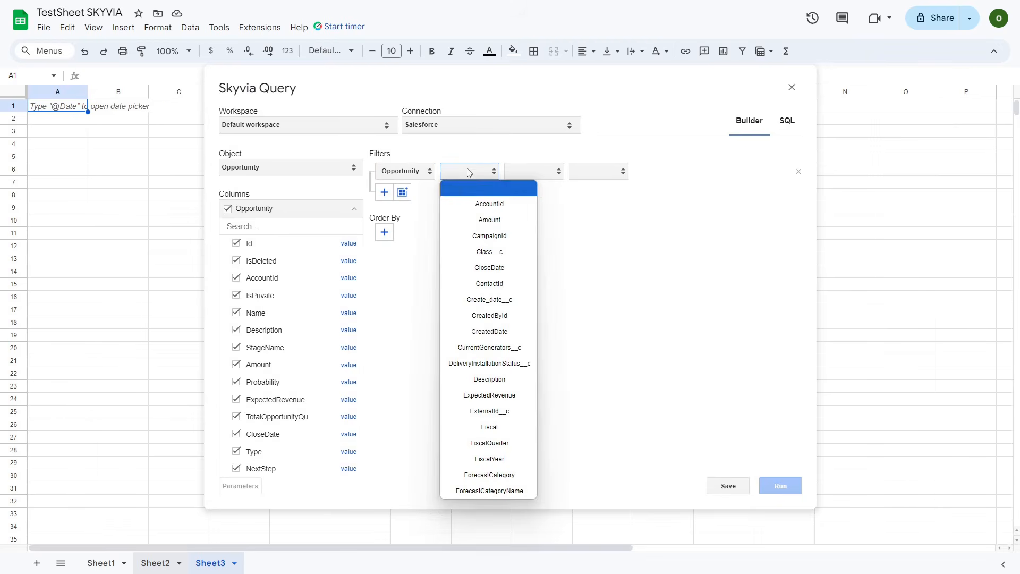
click(490, 331)
click(546, 171)
click(534, 204)
click(680, 171)
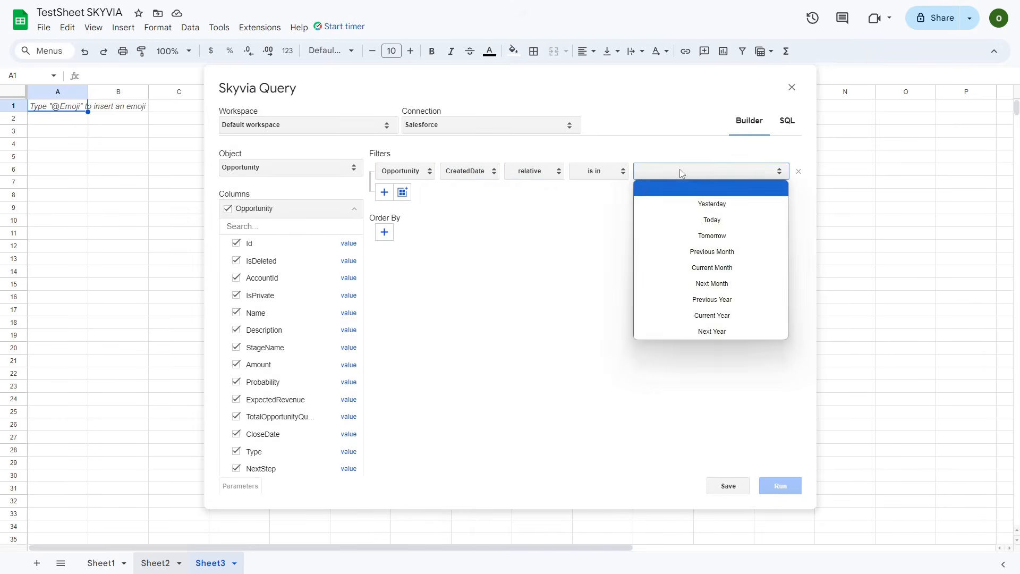
click(712, 268)
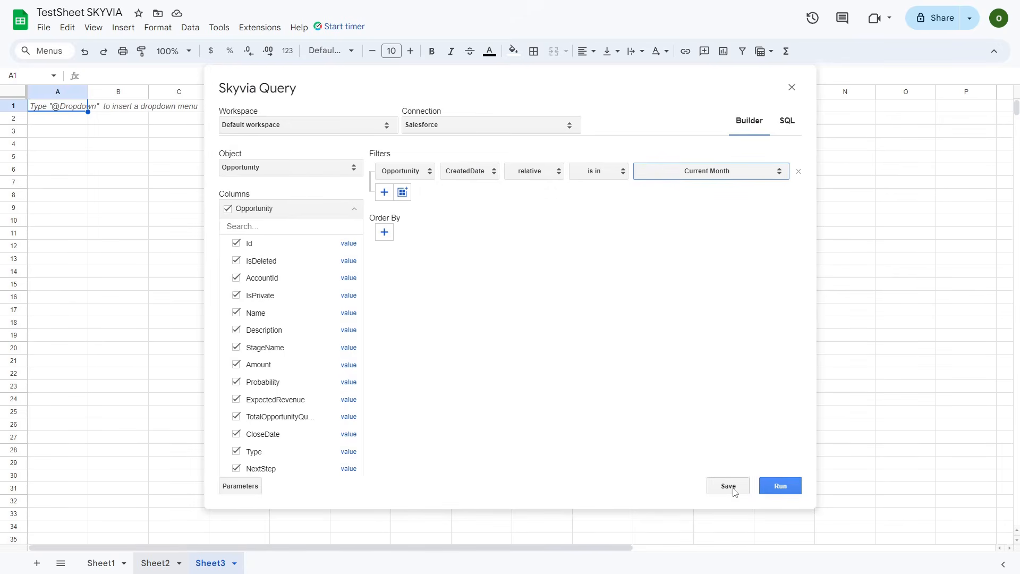
click(785, 492)
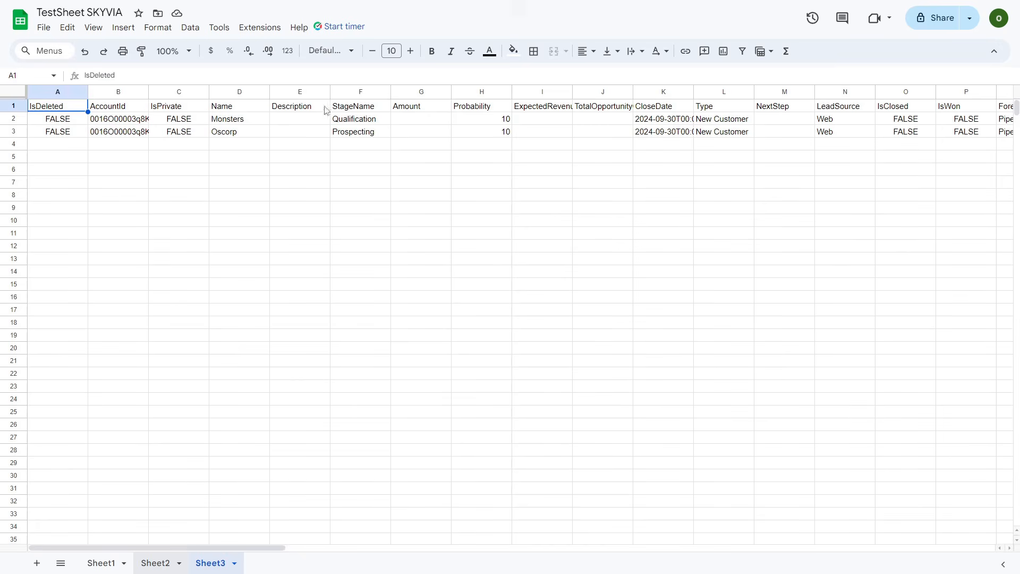
- Refresh the current sheet's query results with the Skyvia Query add-on
click(267, 30)
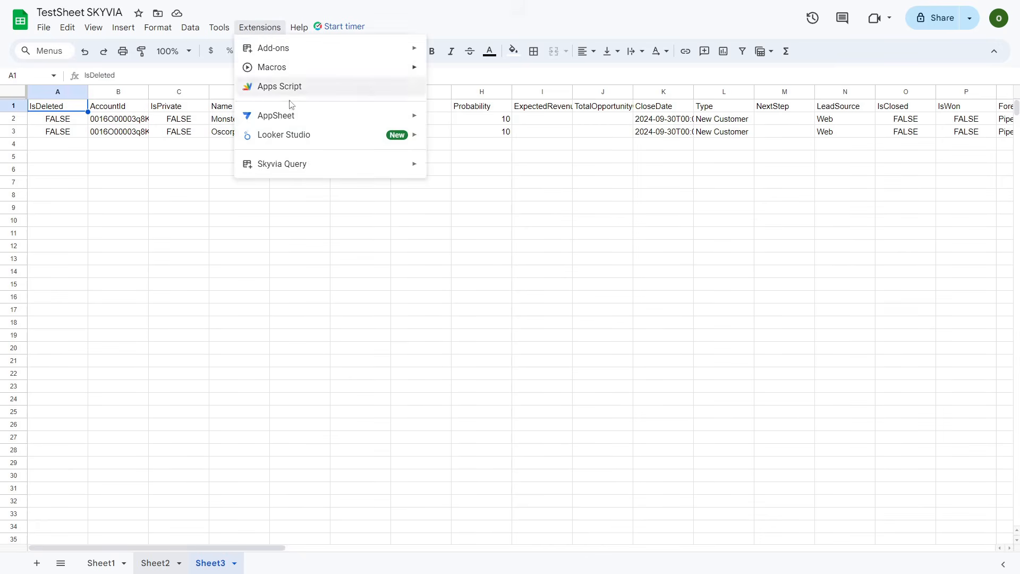
mouse_move(308, 163)
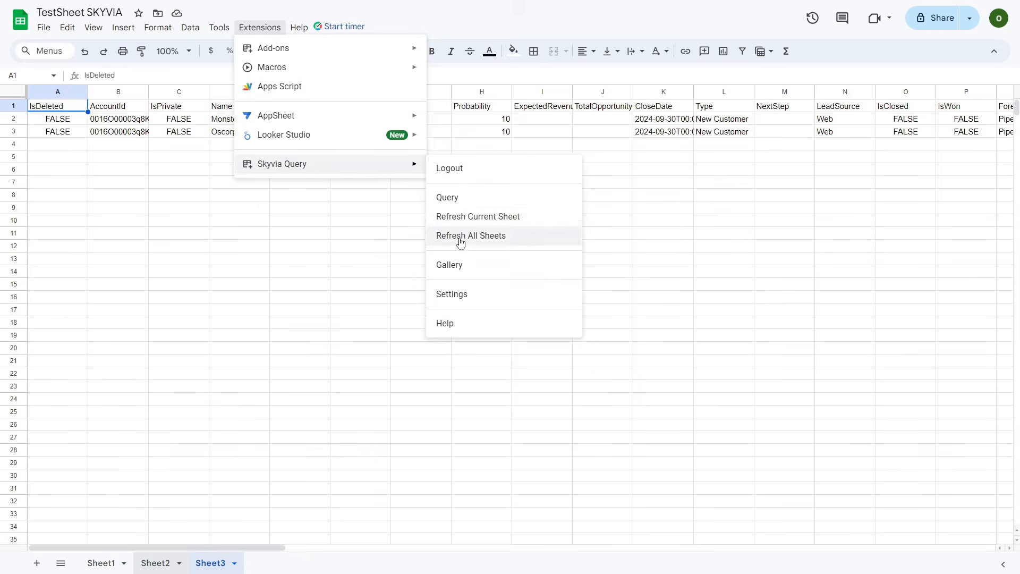
click(461, 219)
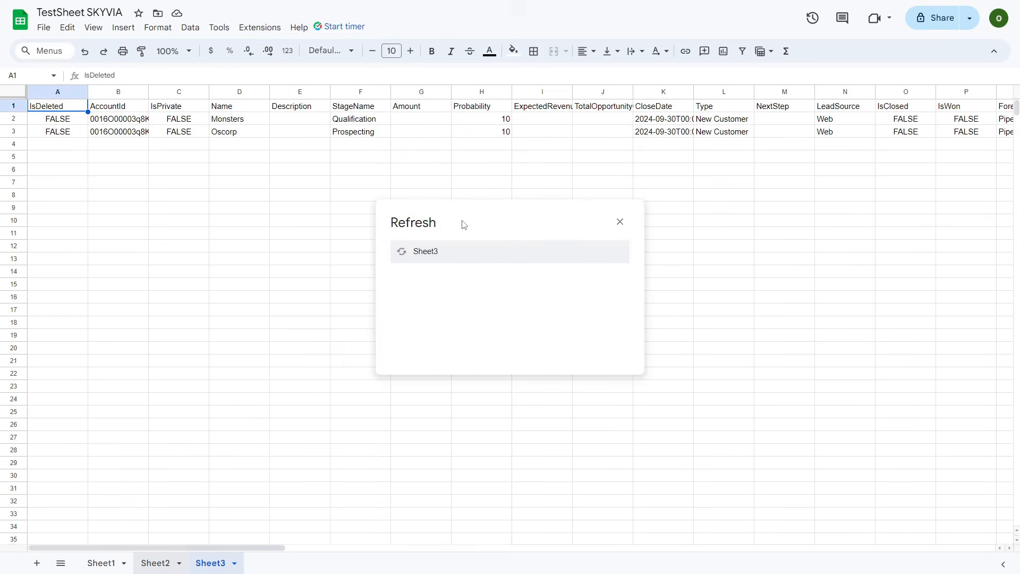